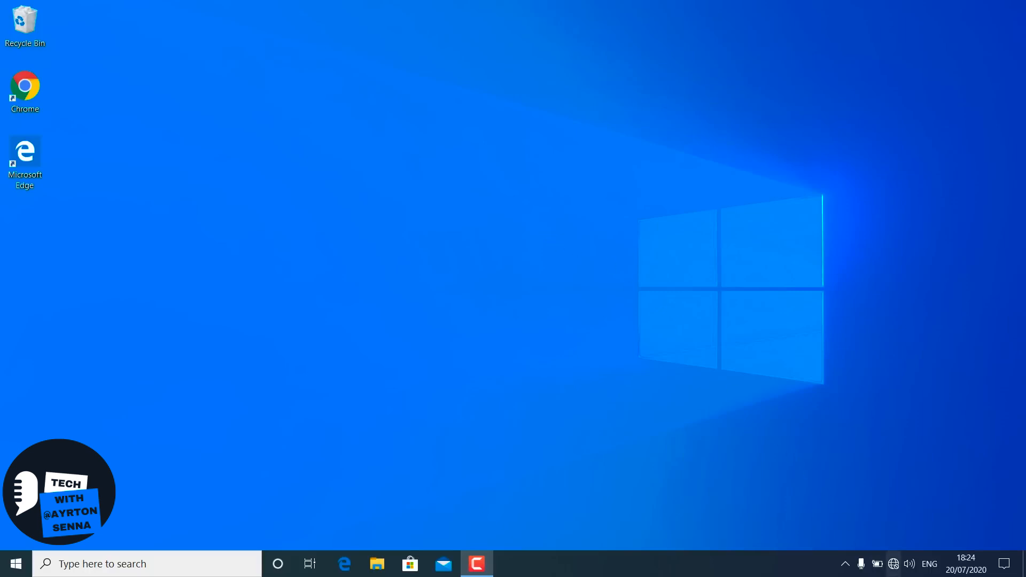
- Check the available network connections from the system's network status indicator, then dismiss the list
mouse_move(895, 573)
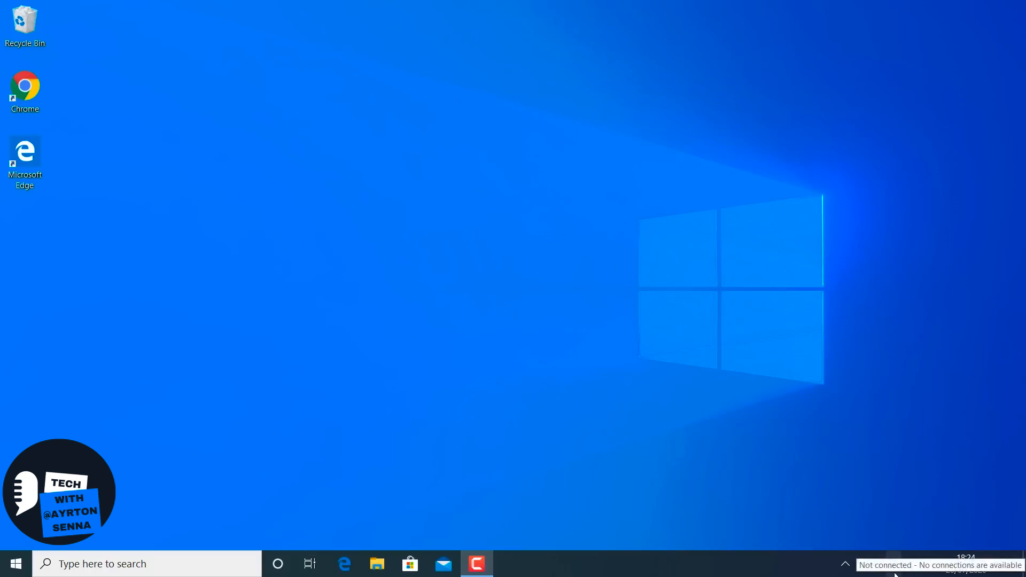
click(895, 571)
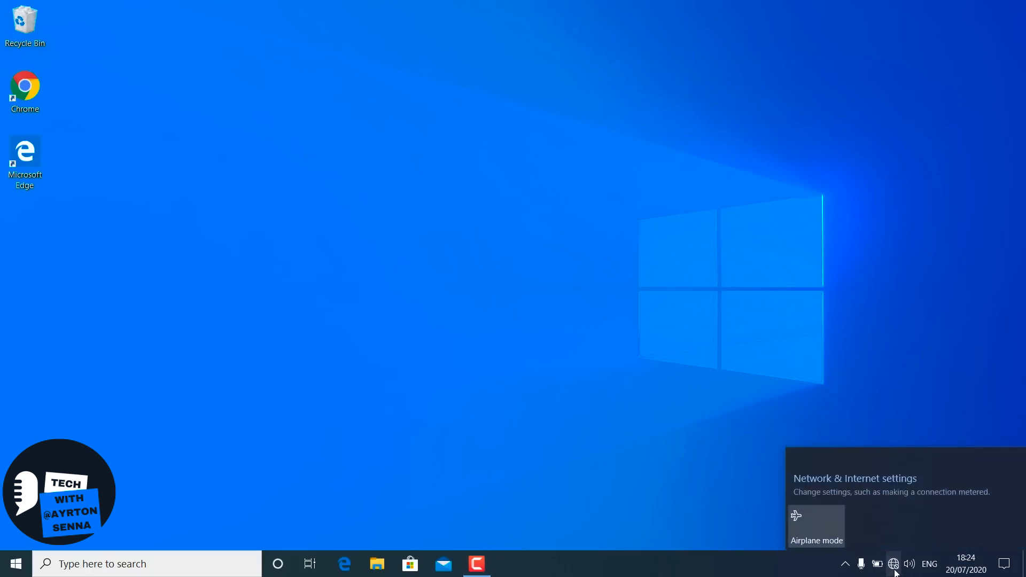
click(484, 260)
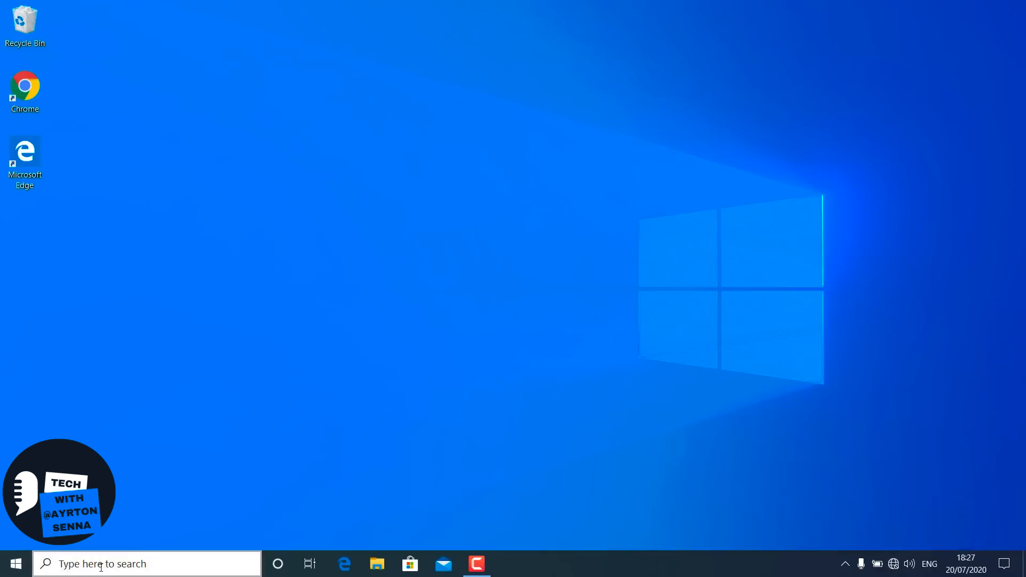
- Restore the advanced settings in Control Panel's Internet Options and apply the change
click(100, 566)
text(con)
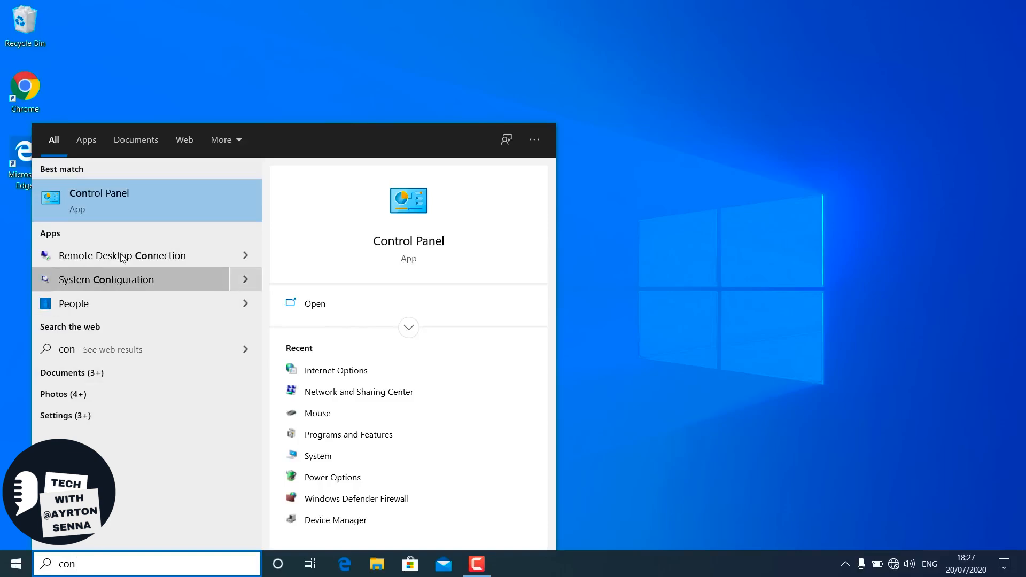
click(126, 203)
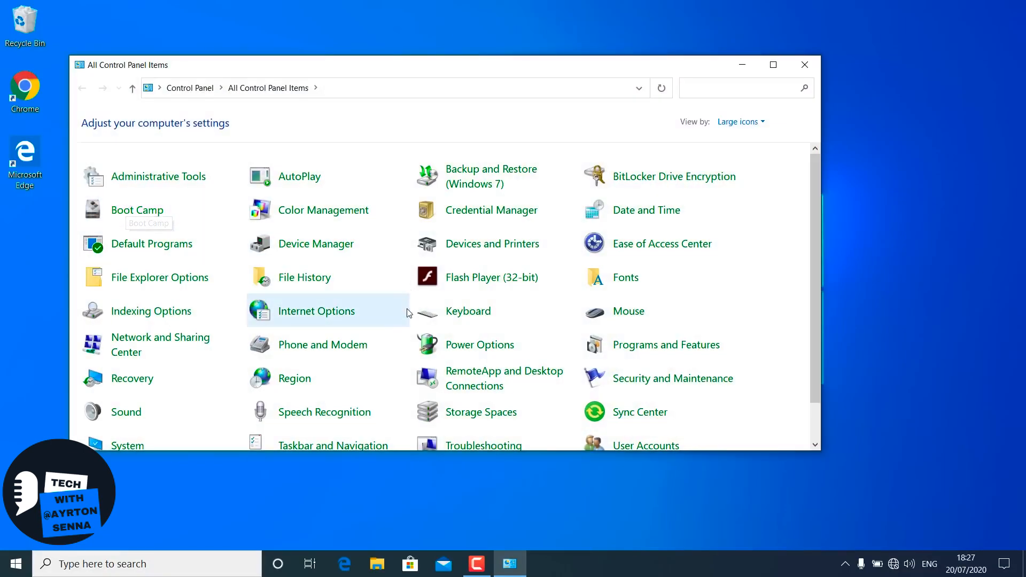
click(332, 318)
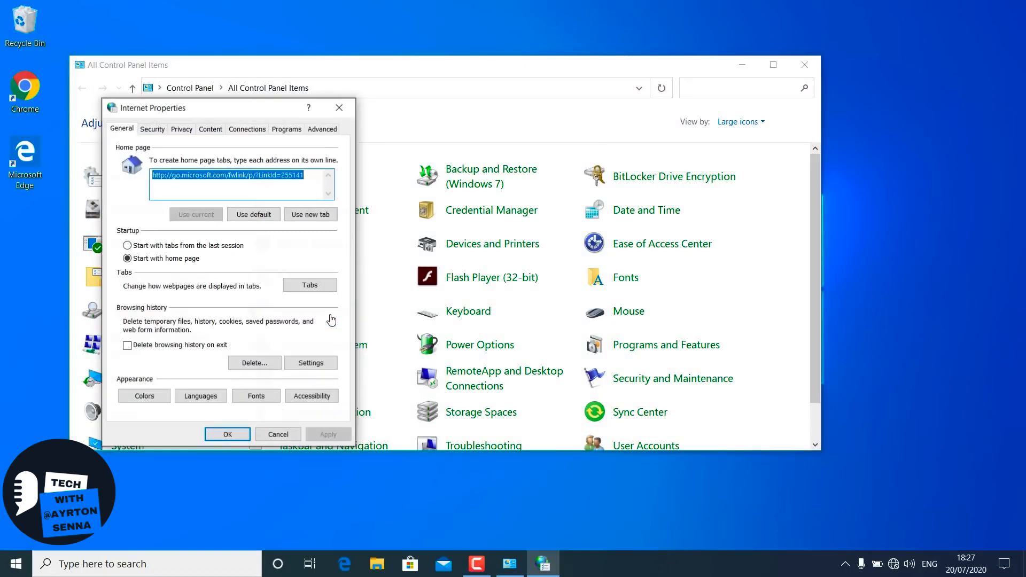
click(323, 129)
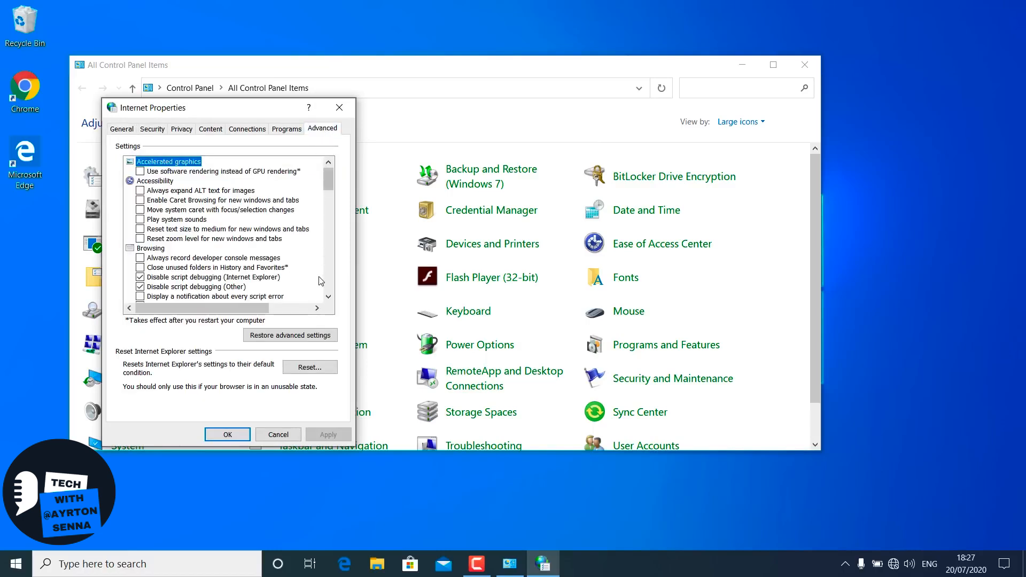
click(304, 342)
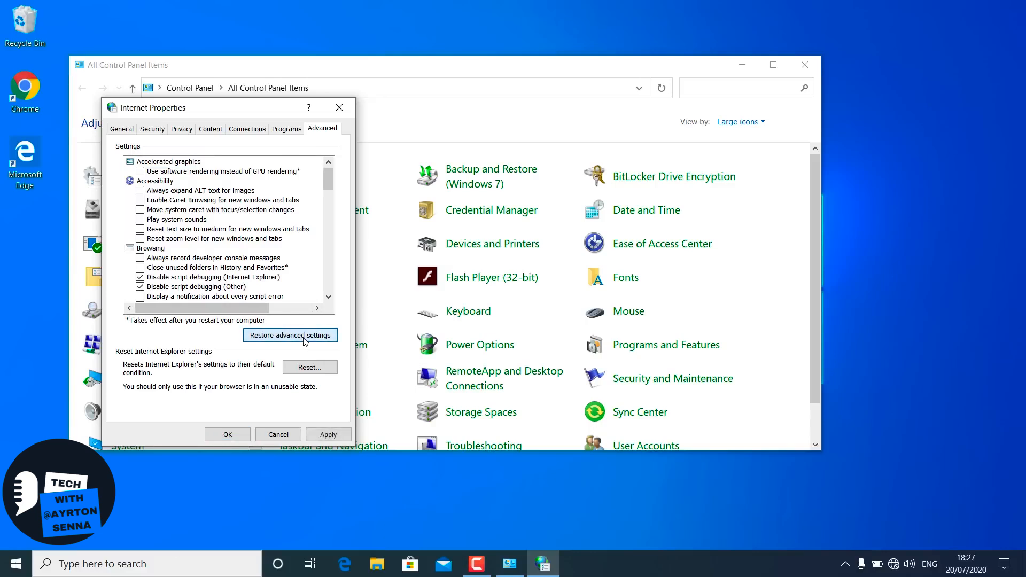
click(331, 434)
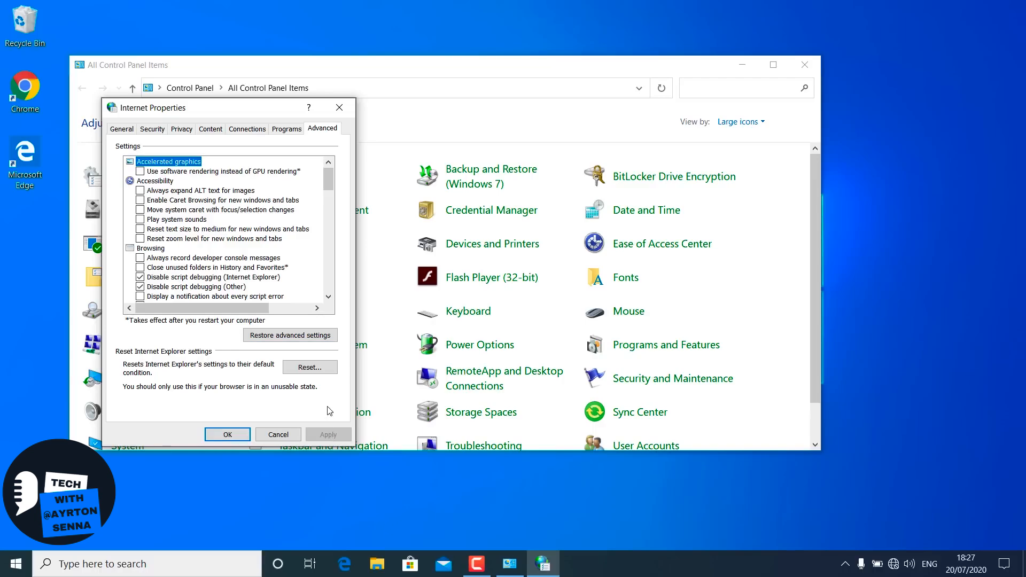
- Reset all Internet Explorer settings with Delete personal settings enabled, and close Internet Properties and Control Panel
click(306, 372)
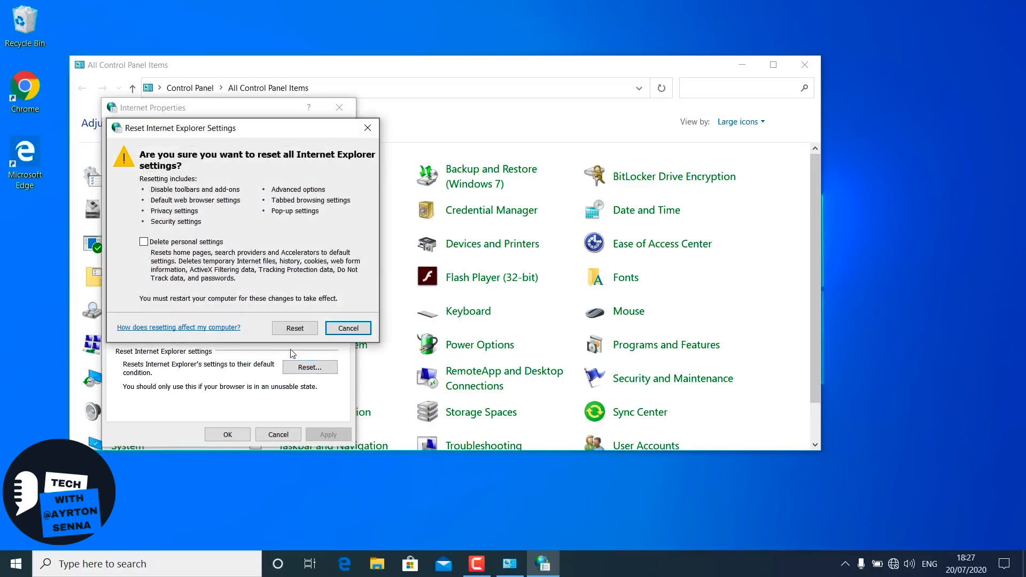
click(144, 242)
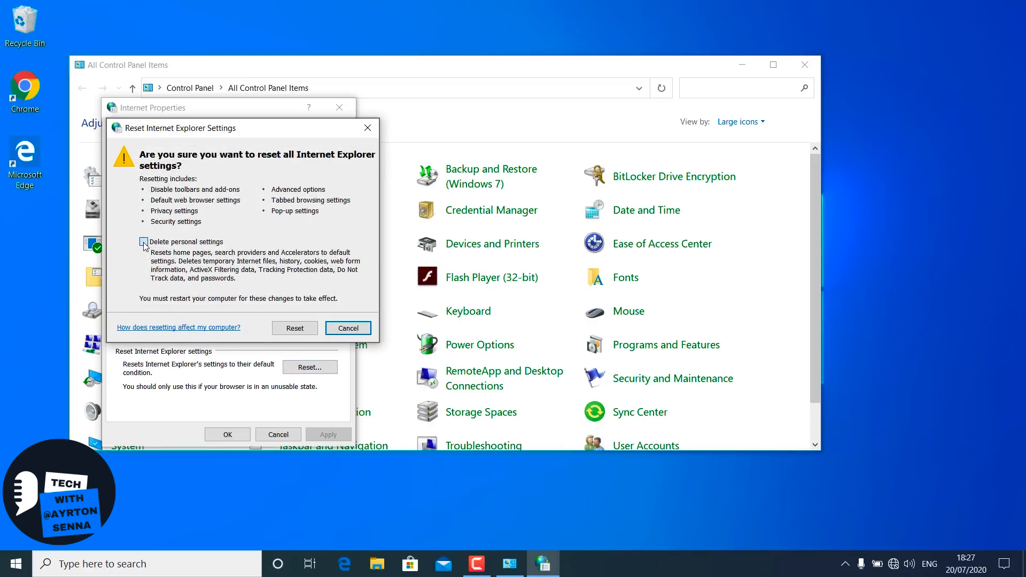
click(287, 327)
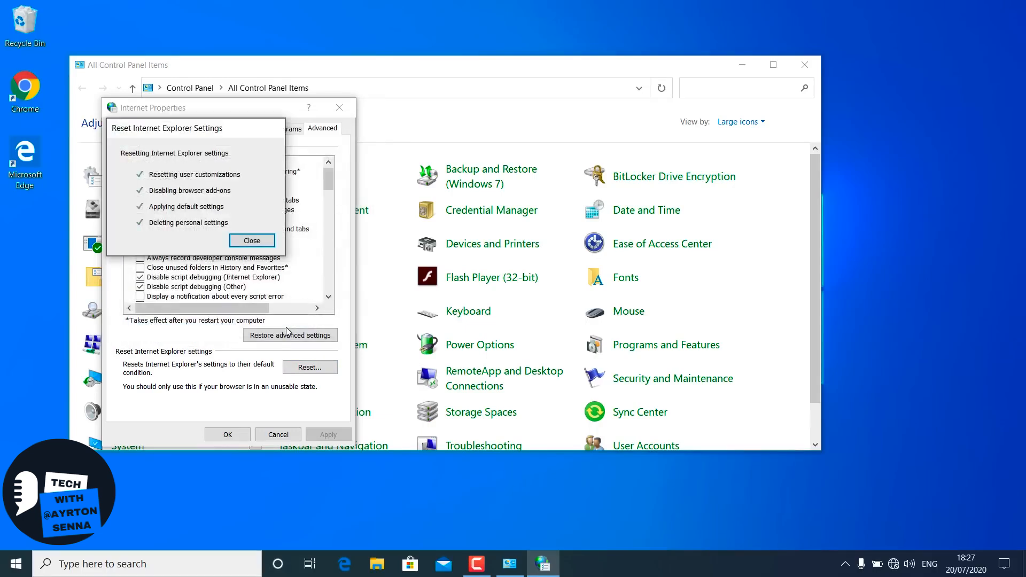
click(252, 241)
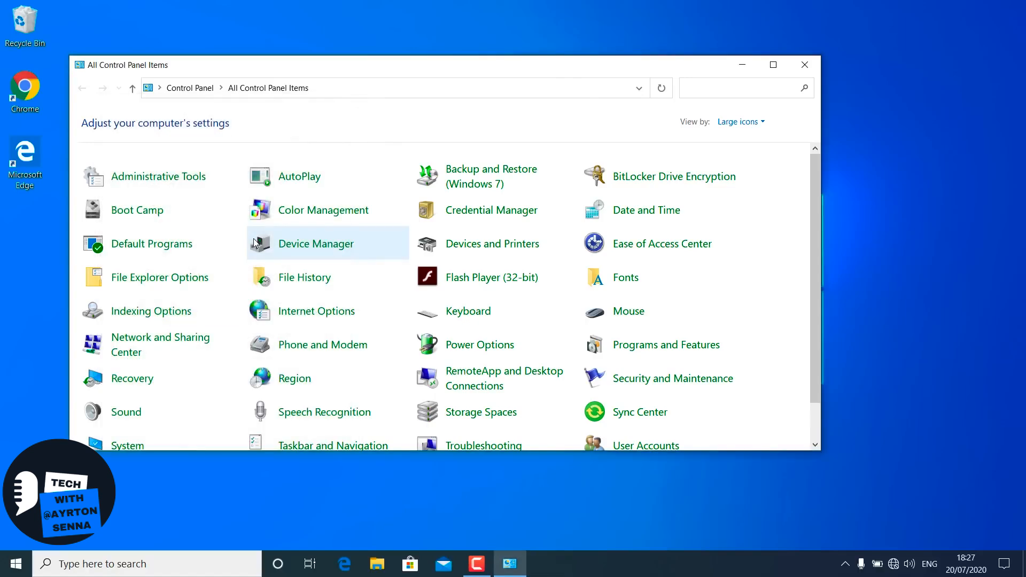
click(805, 63)
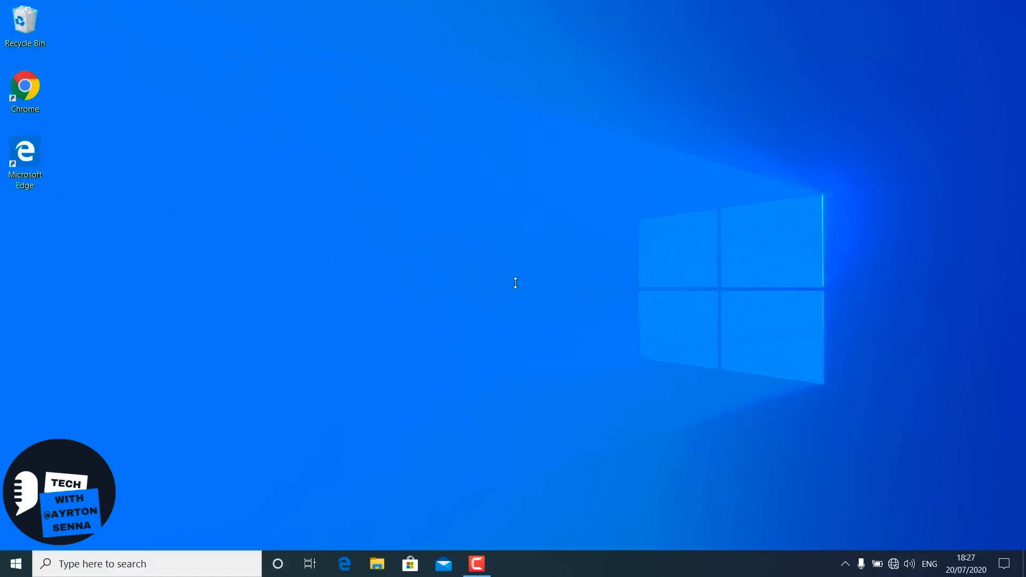
- Open the Network & Internet settings in Windows Settings and check the network status and Airplane mode pages
click(2, 571)
click(59, 502)
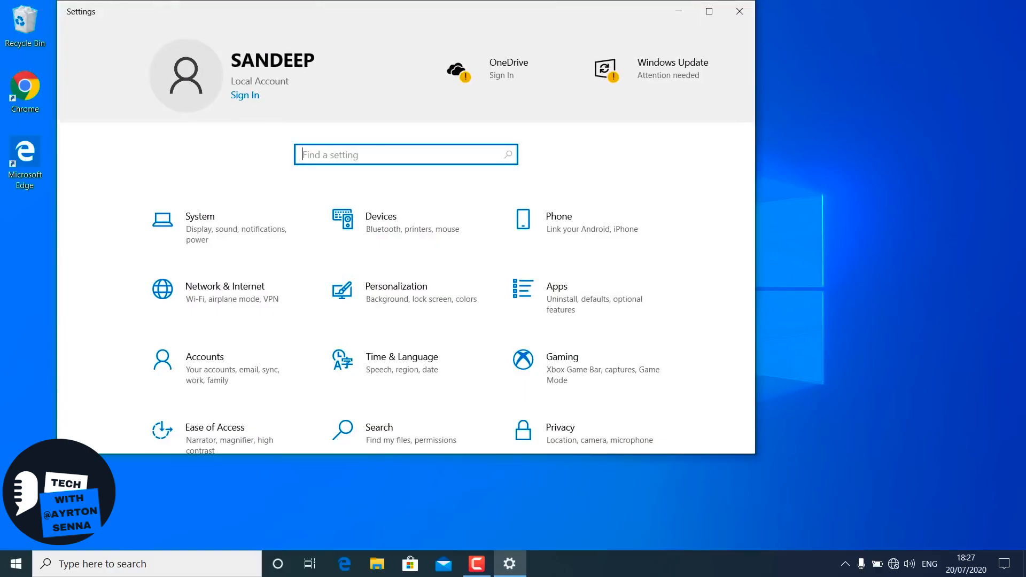
click(247, 296)
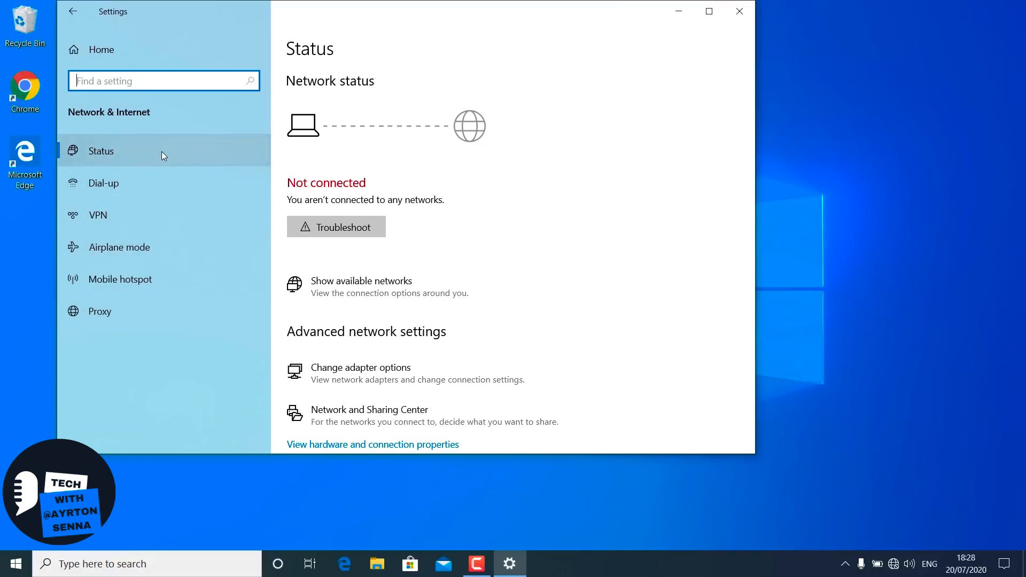
click(146, 153)
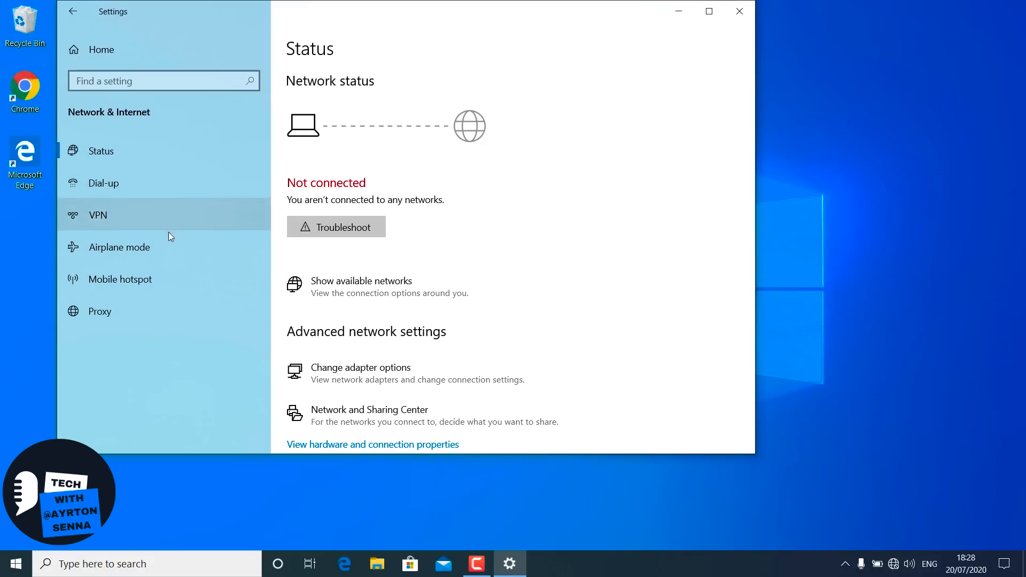
click(169, 246)
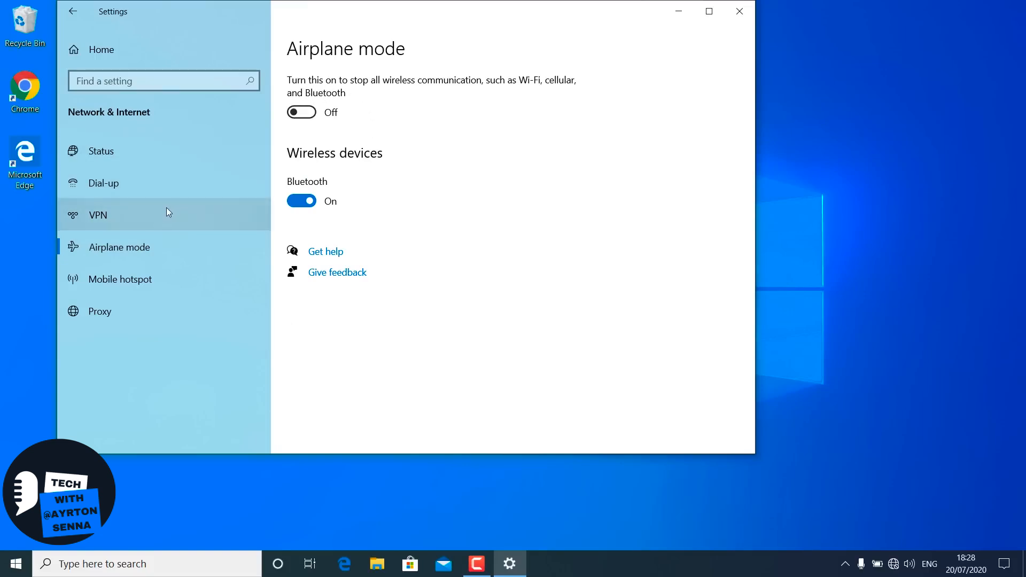
- Run the network troubleshooter from the Status page on all network adapters, review the problems it reports, and close it
click(168, 155)
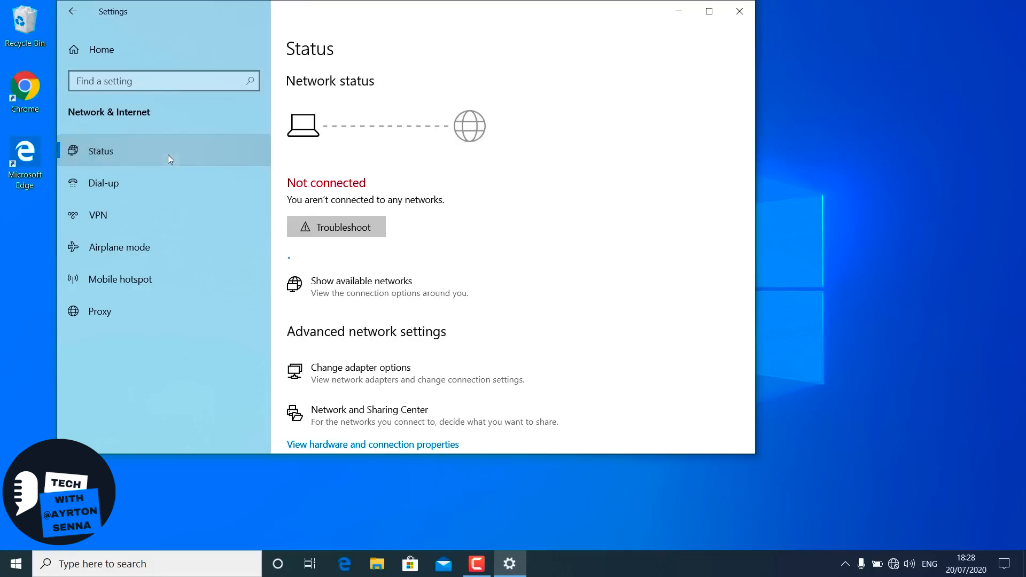
click(353, 230)
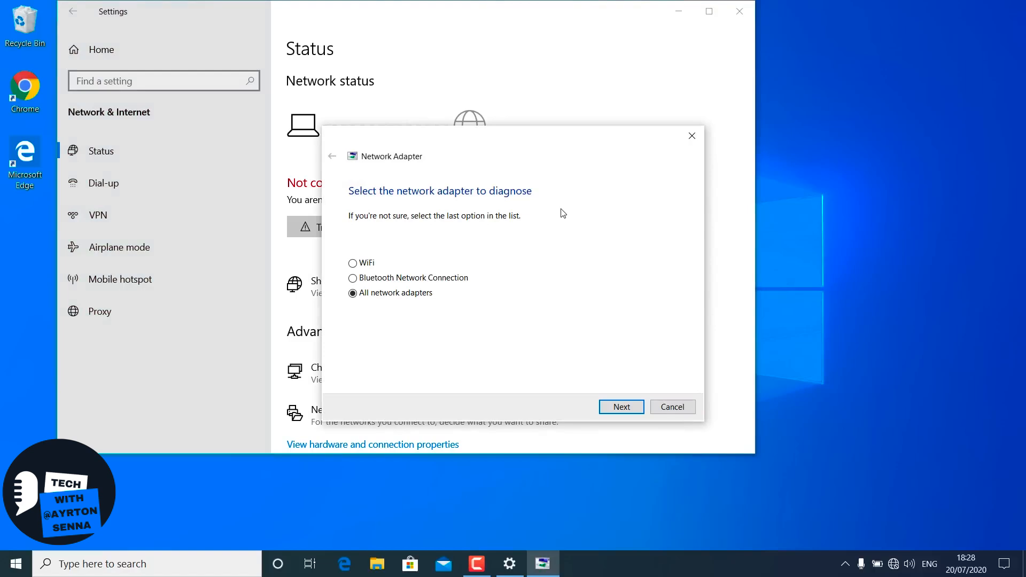
click(616, 405)
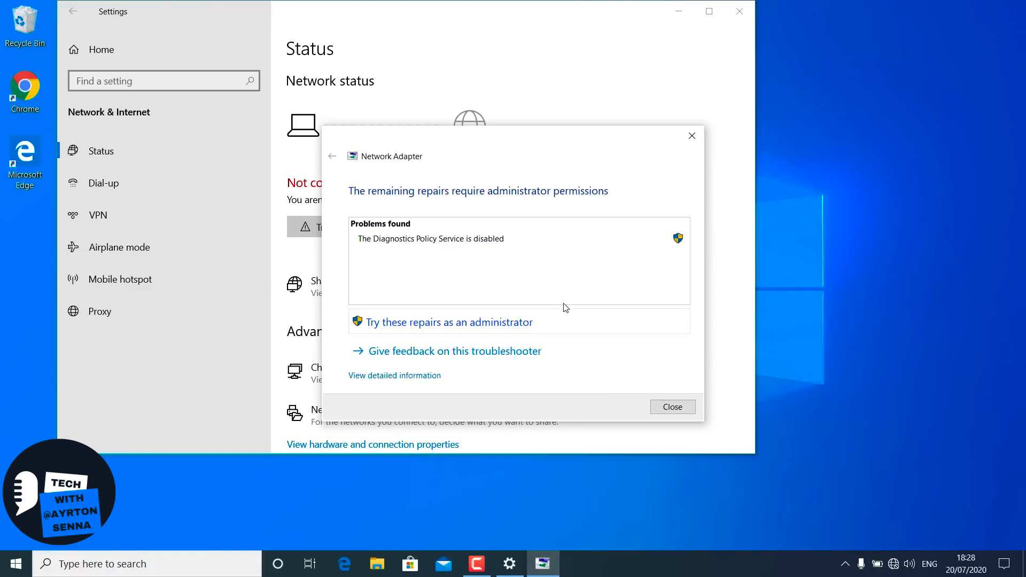
mouse_move(488, 242)
click(670, 407)
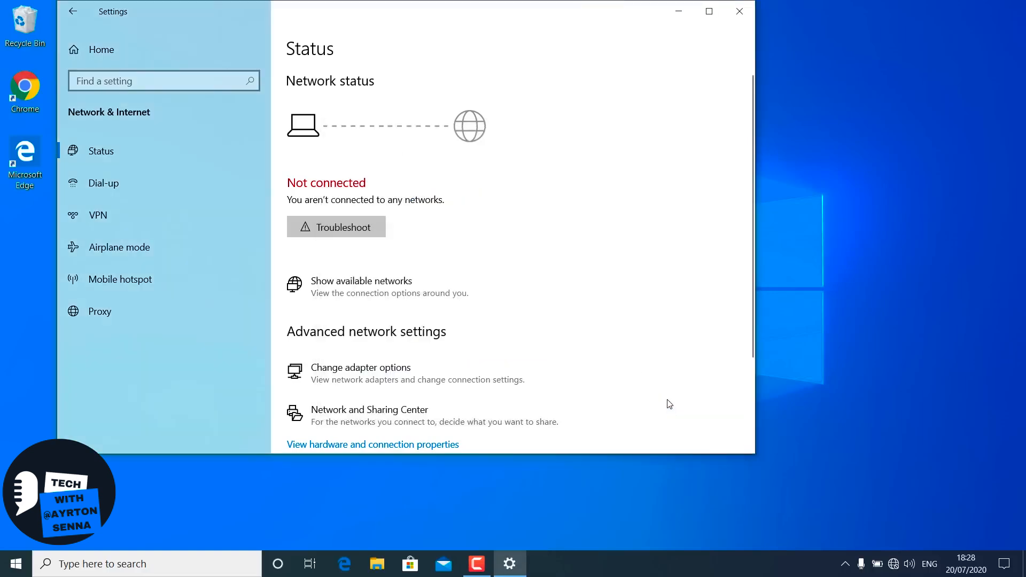
- Enable the WiFi adapter in the network adapter options, and close Network Connections and Settings
scroll(516, 320, down, 3)
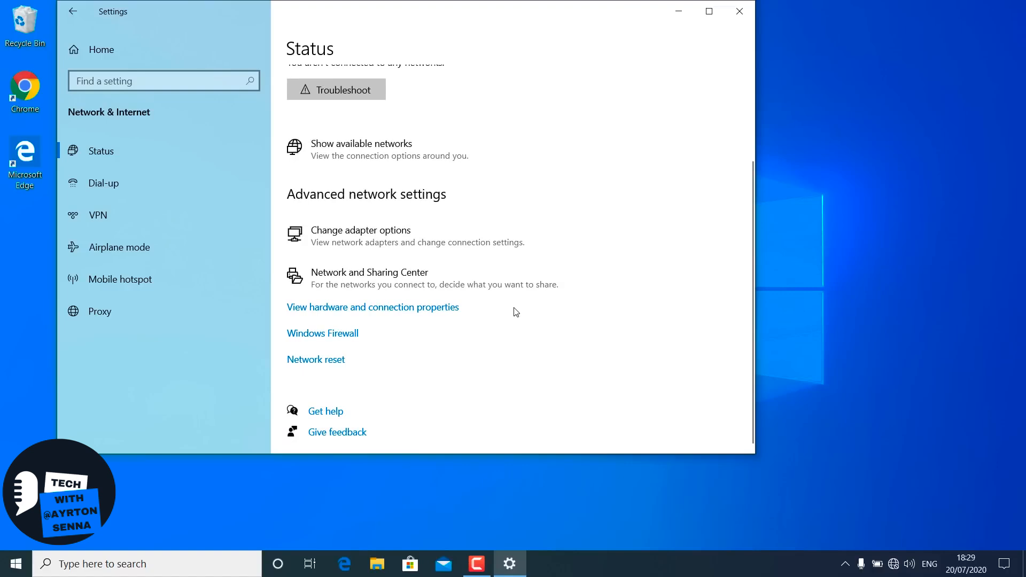
click(377, 235)
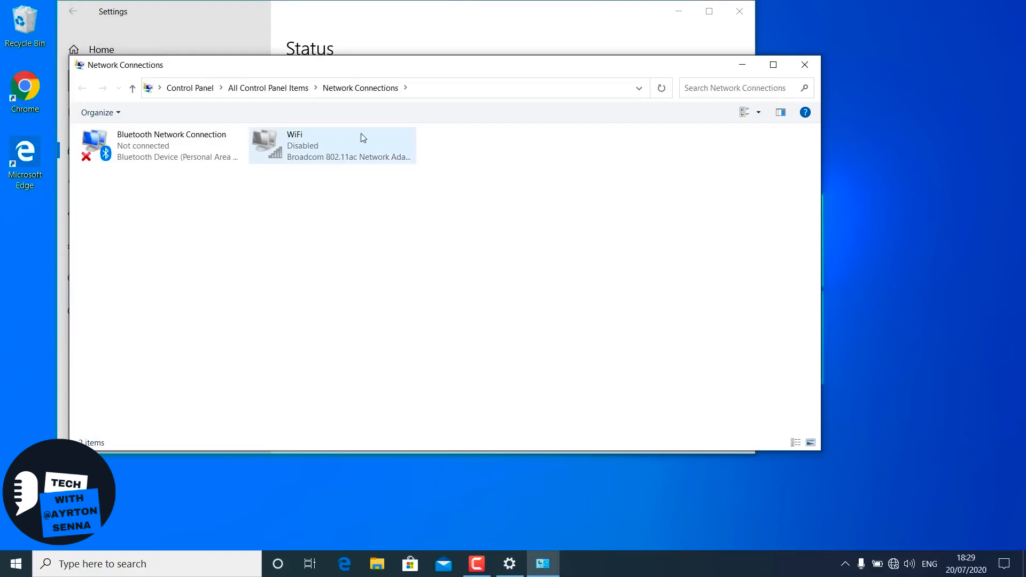
click(318, 143)
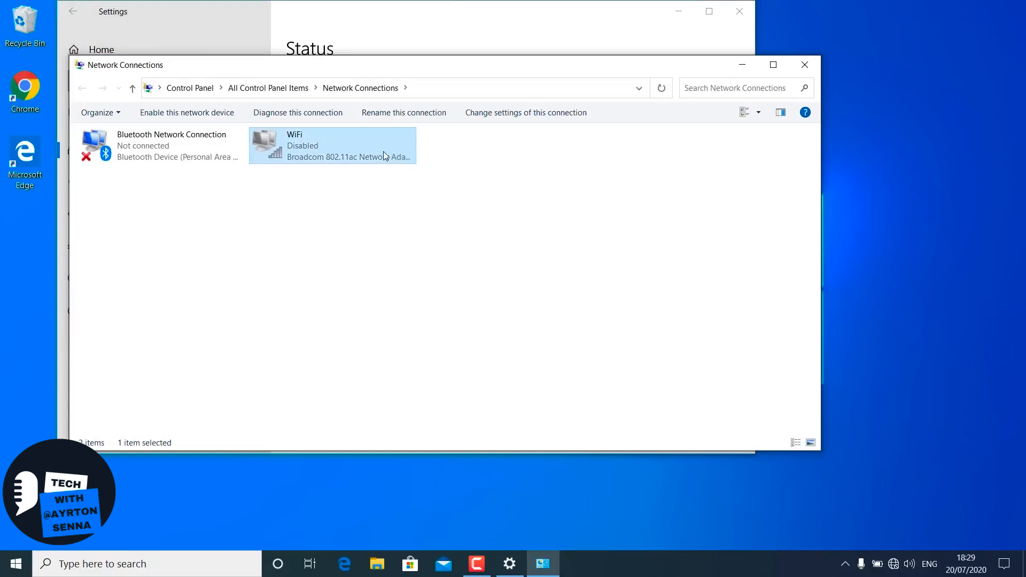
right_click(330, 148)
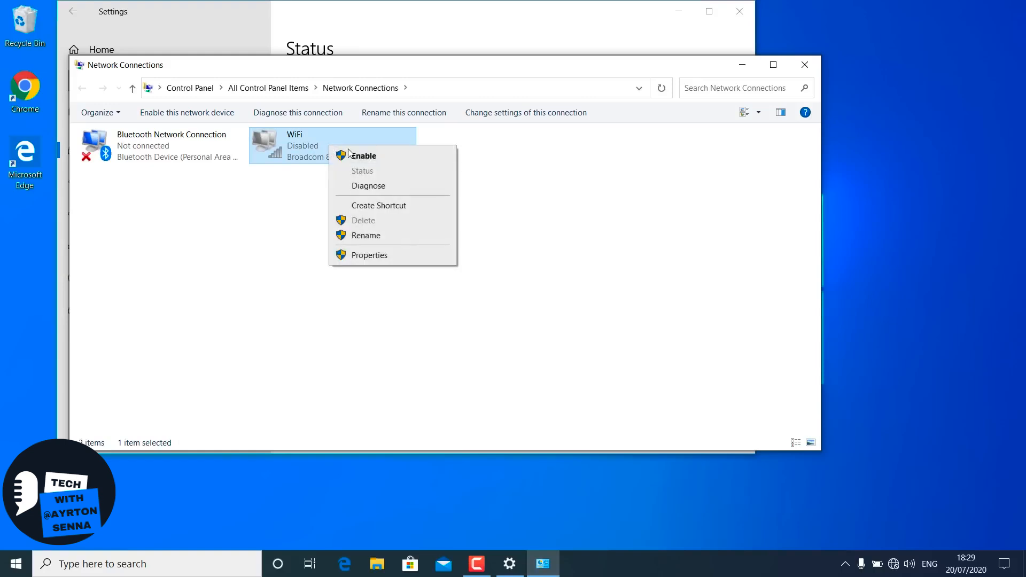
click(383, 156)
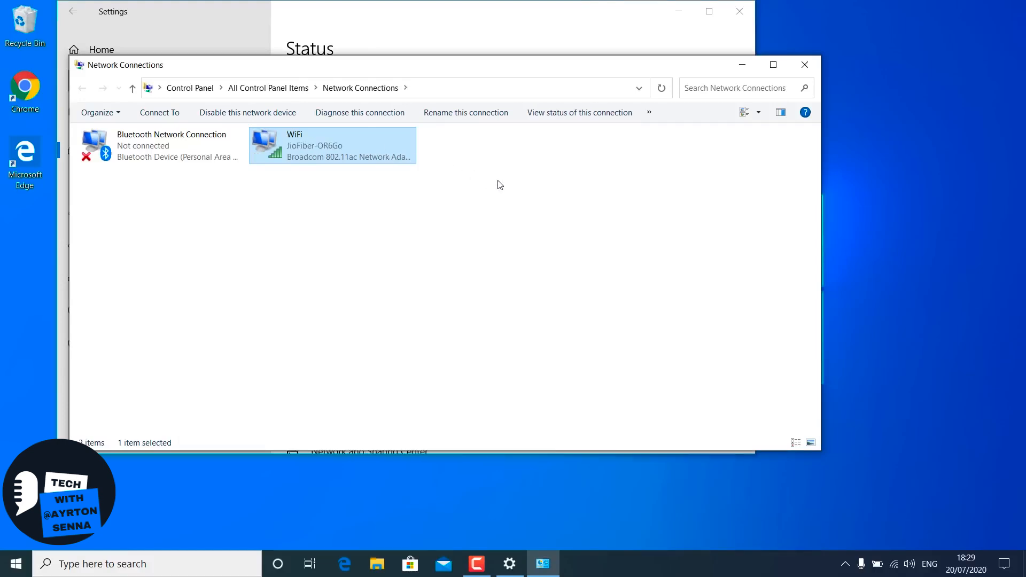
click(806, 65)
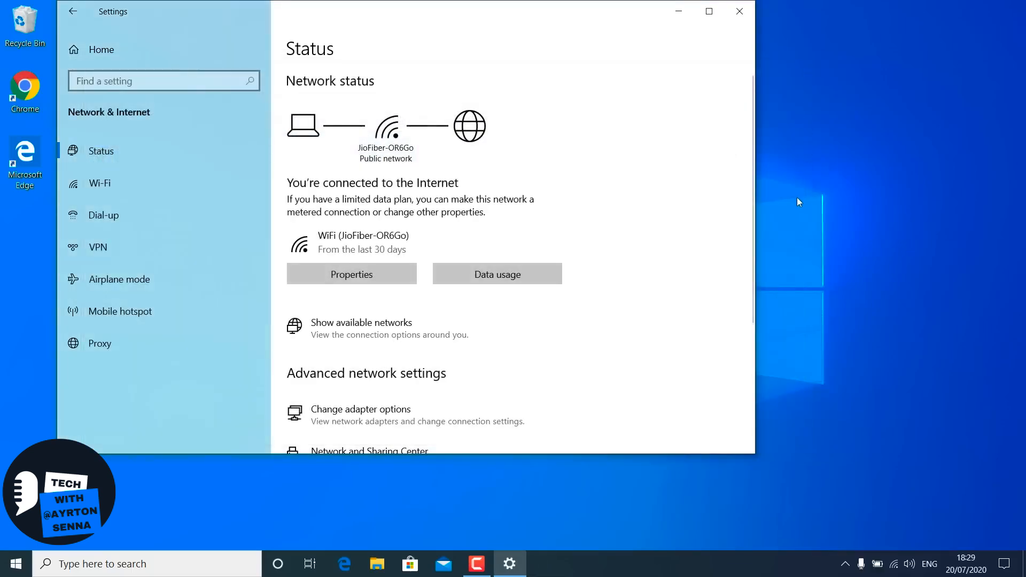
click(737, 10)
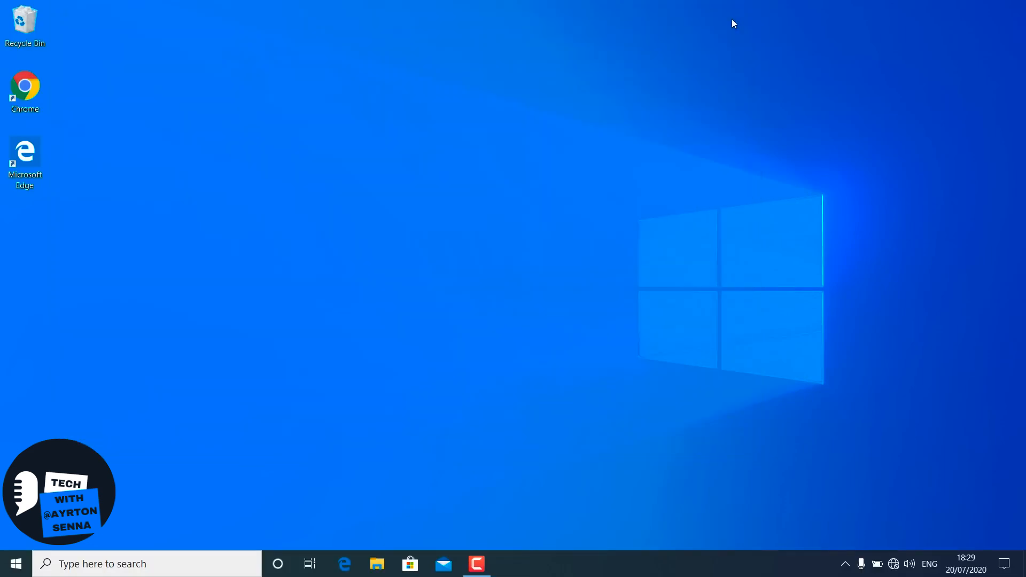
- Open the adapter settings through Control Panel's Network and Sharing Center and examine the commands available for the WiFi adapter
click(141, 565)
text(con)
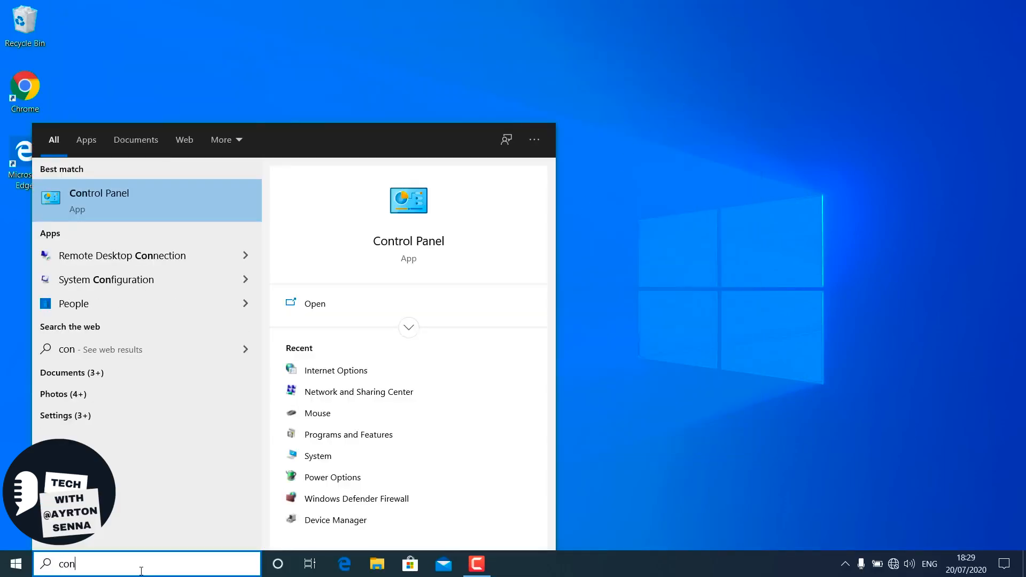
click(149, 197)
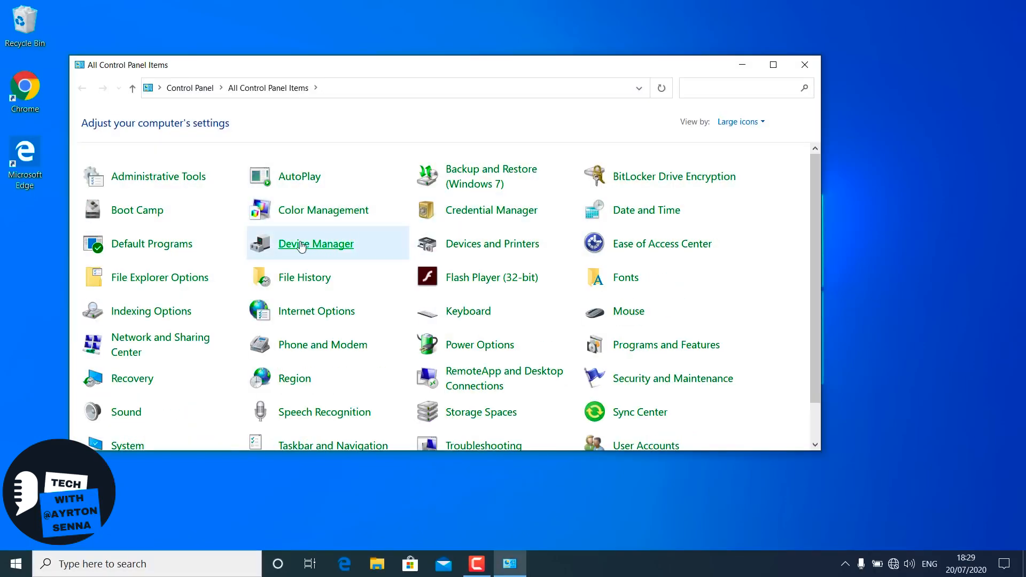
click(162, 345)
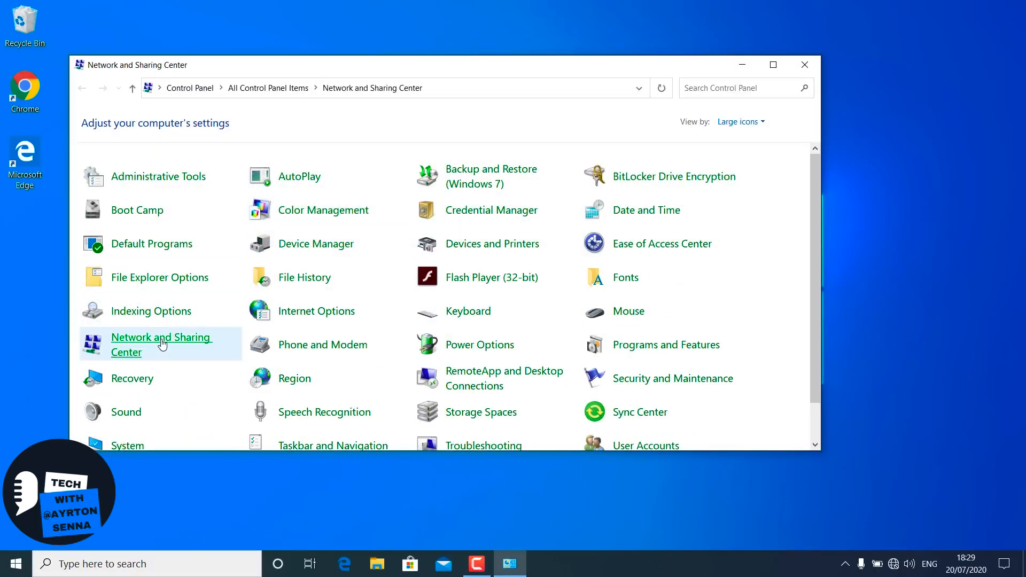
click(147, 141)
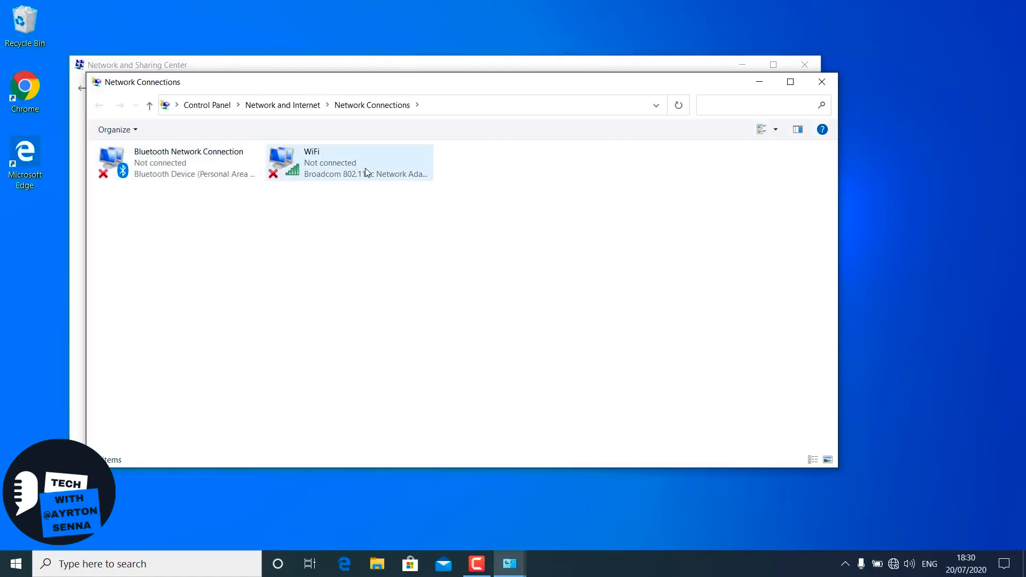
click(366, 170)
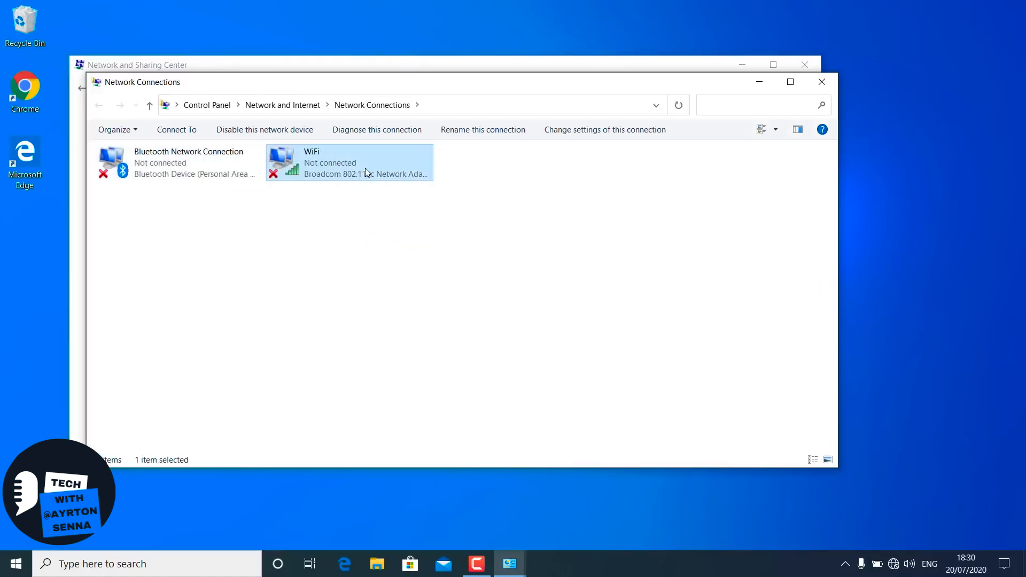
right_click(366, 172)
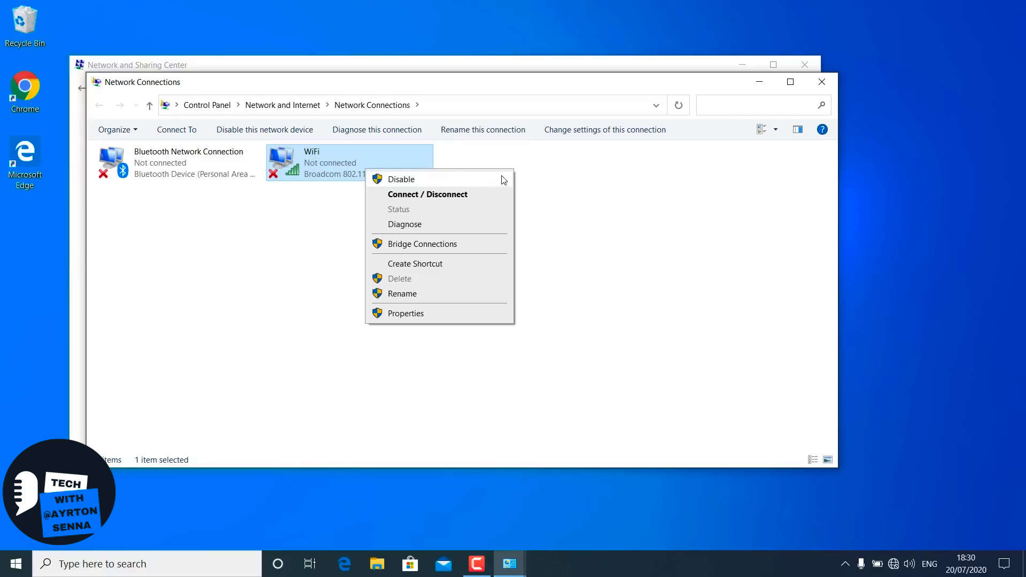
click(612, 205)
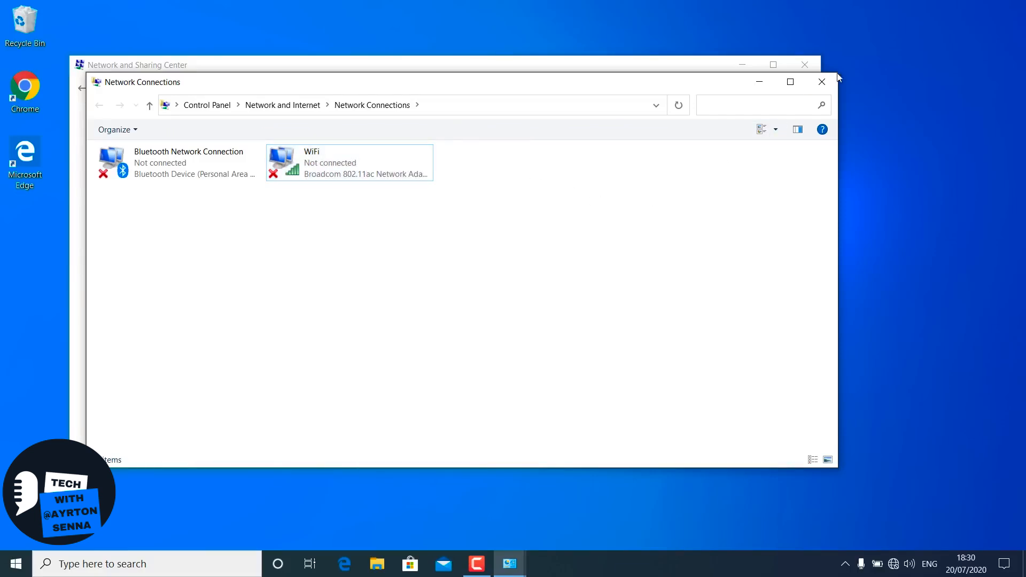
- Close the Network Connections and Network and Sharing Center windows, and open Device Manager by running devmgmt.msc
click(823, 82)
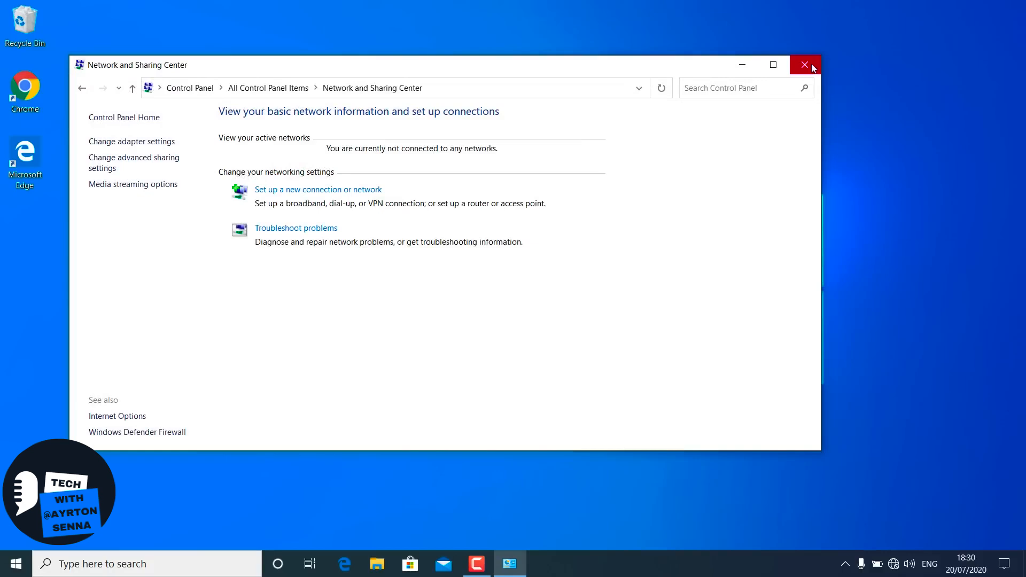
click(812, 67)
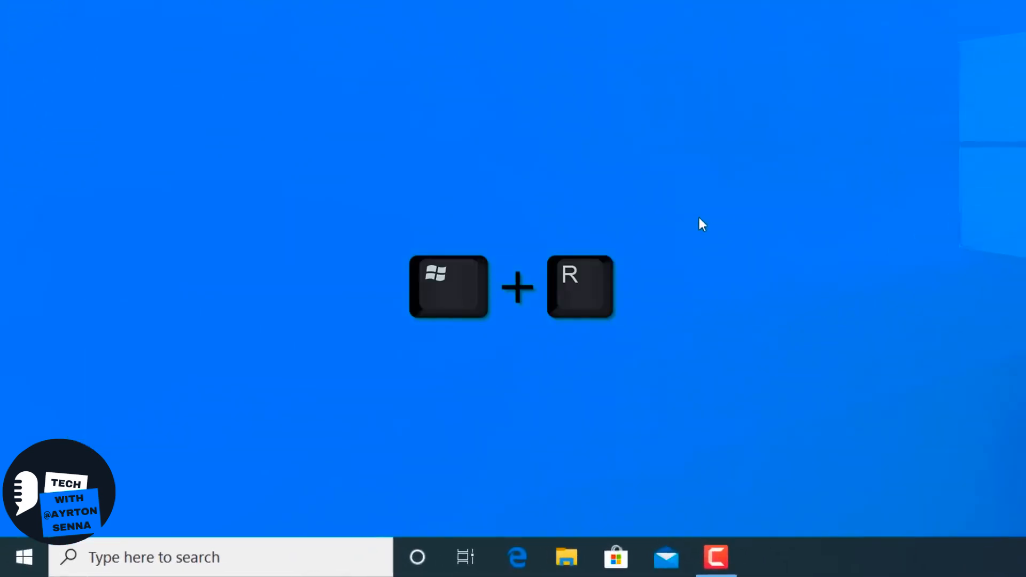
key(super+r)
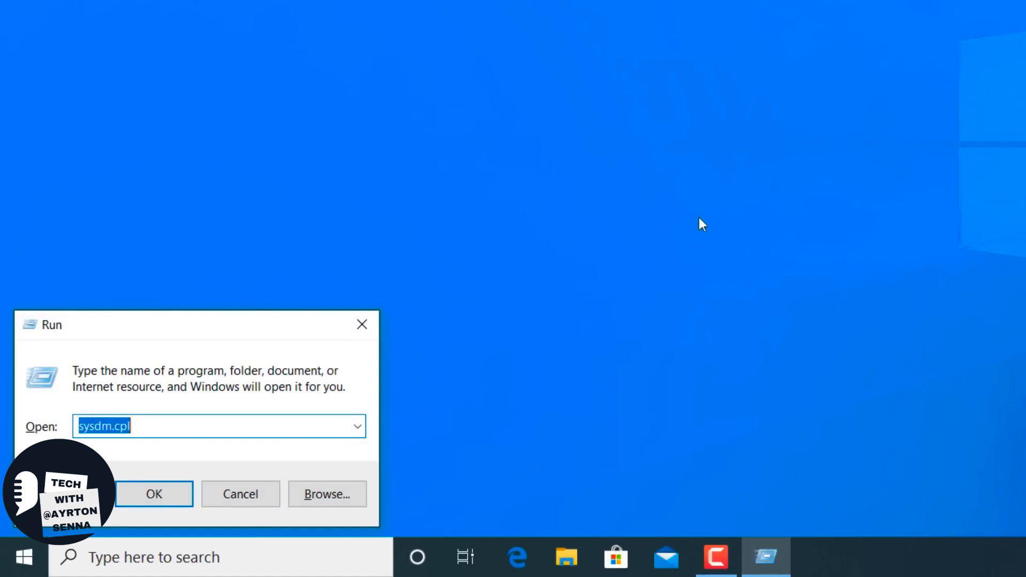
text(dev)
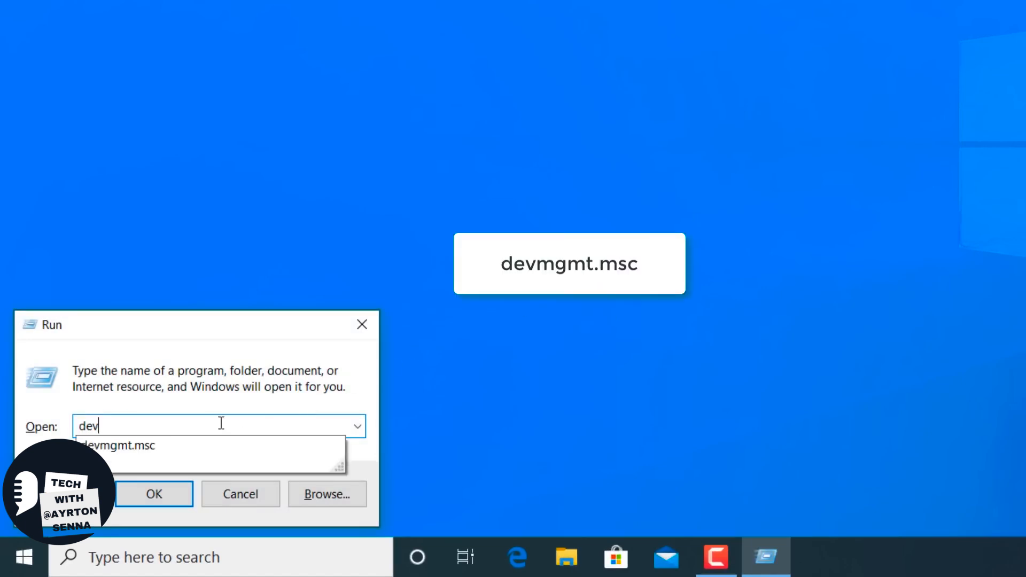
click(188, 445)
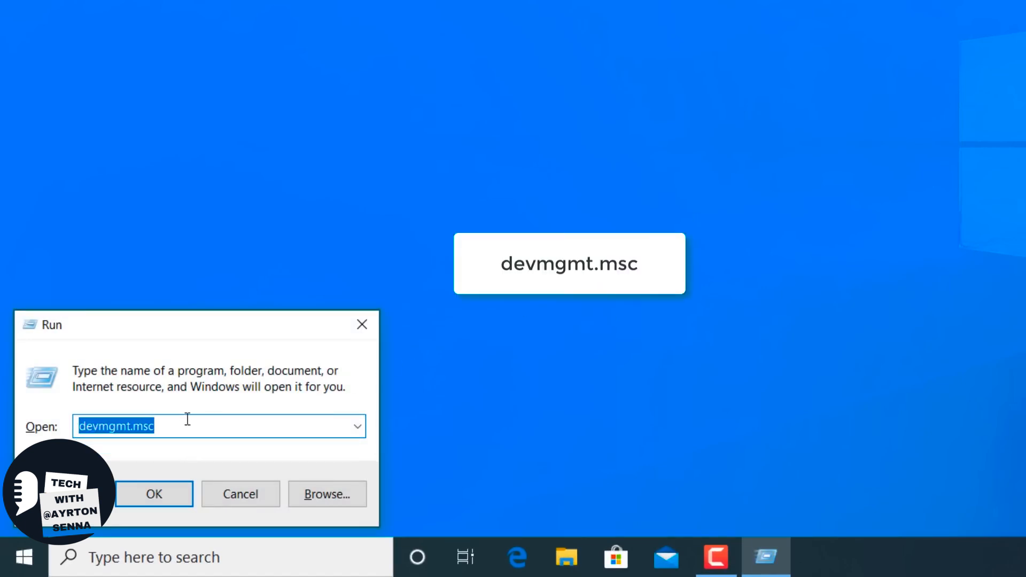
click(187, 422)
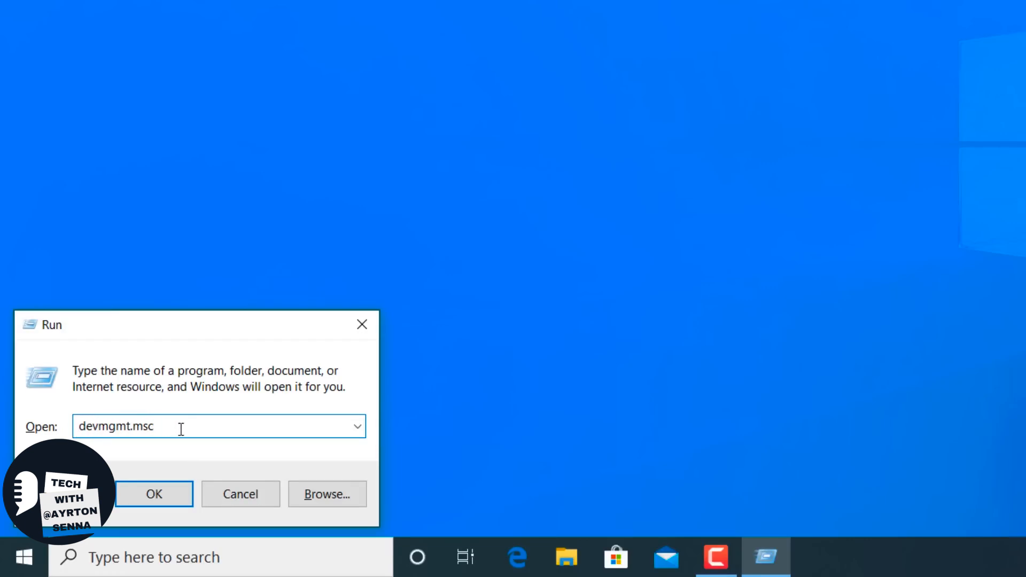
click(164, 495)
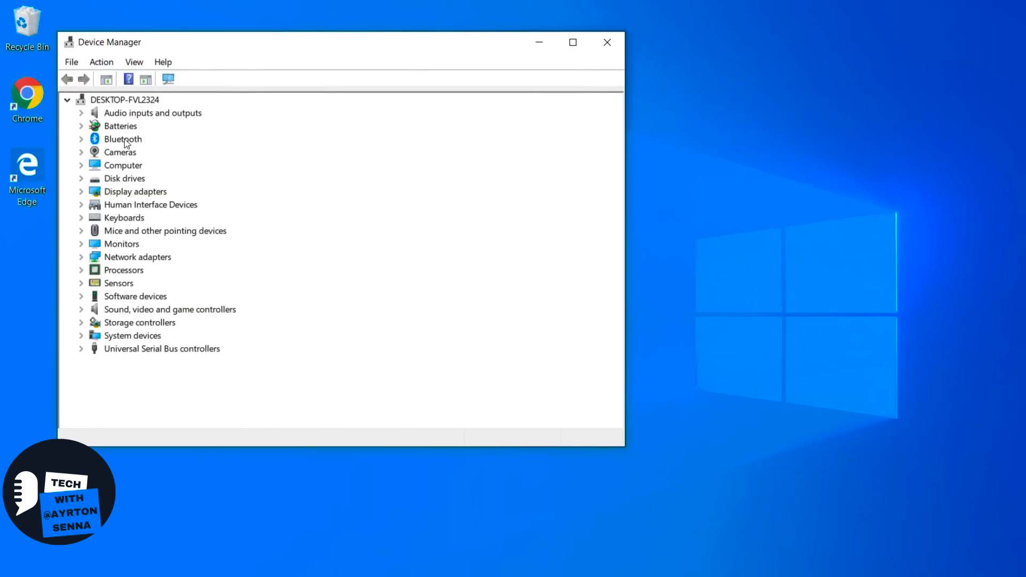
- Open the Broadcom 802.11ac Network Adapter's driver properties, examine the driver rollback options, and decline the rollback
click(81, 256)
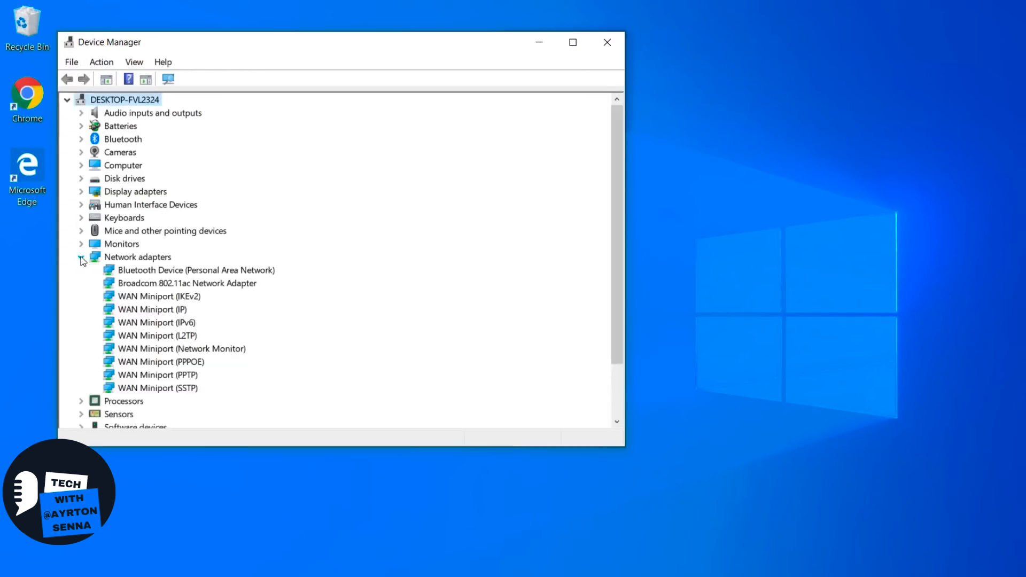
click(157, 287)
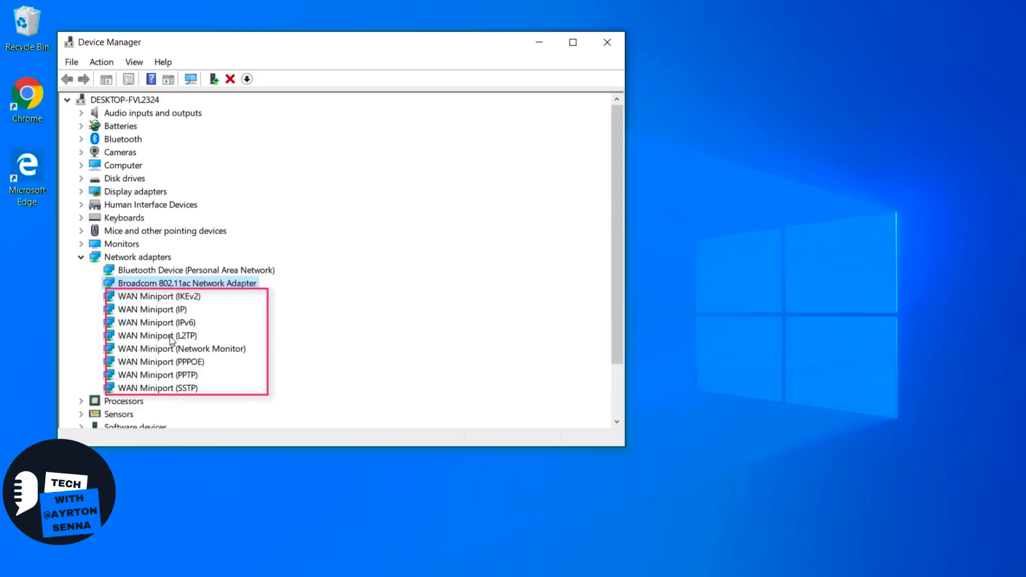
right_click(211, 286)
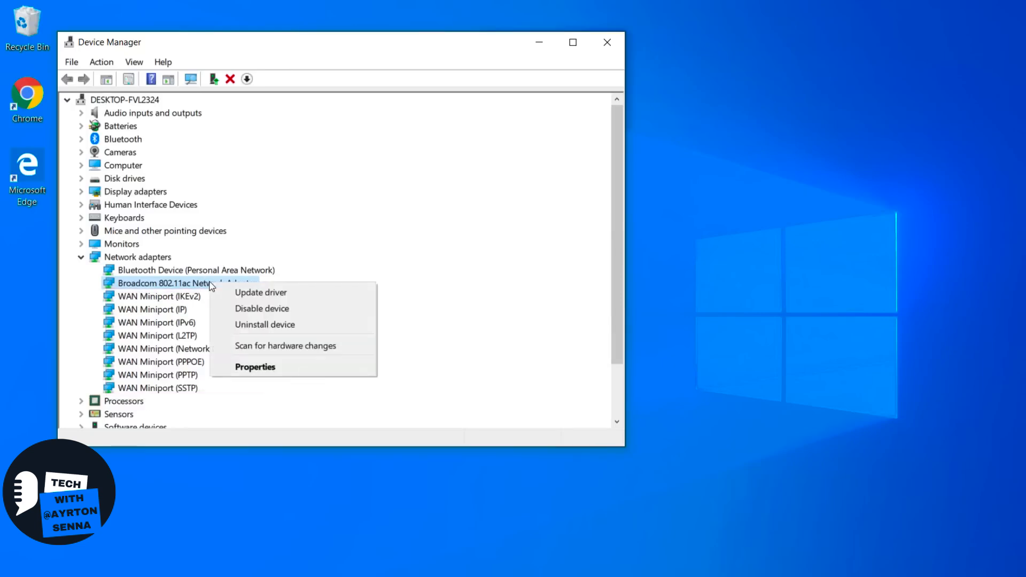
click(259, 368)
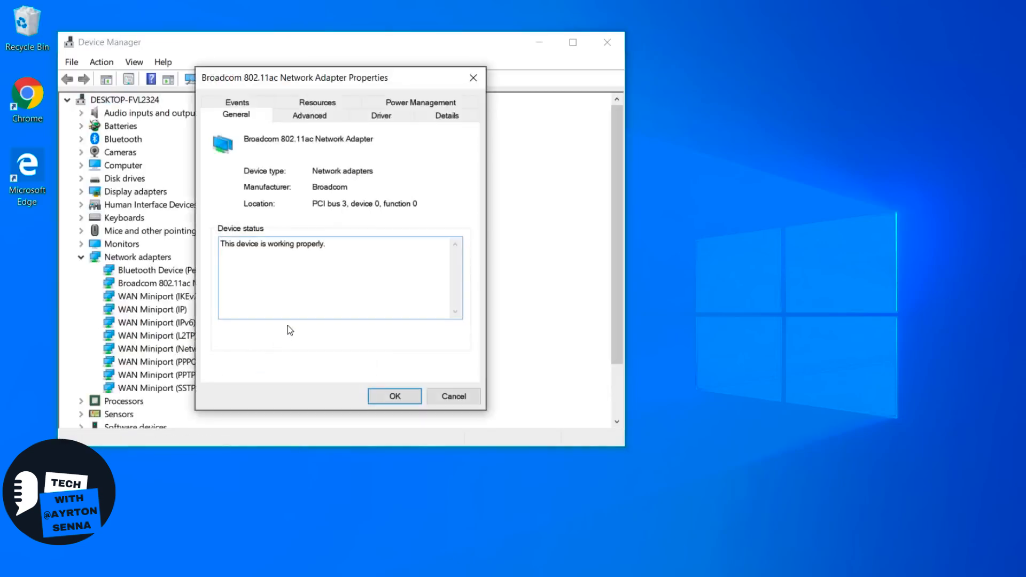
click(374, 115)
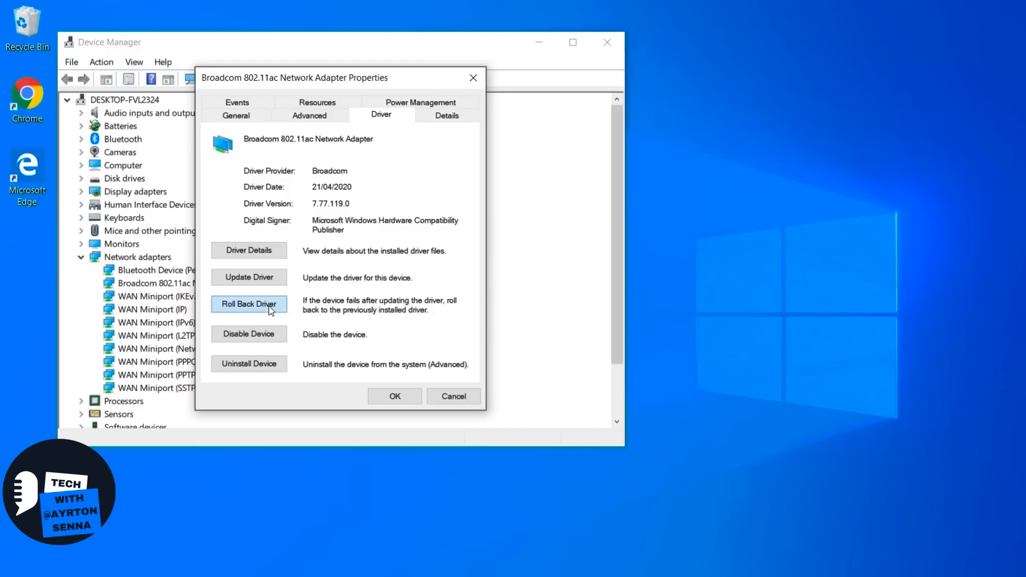
click(249, 303)
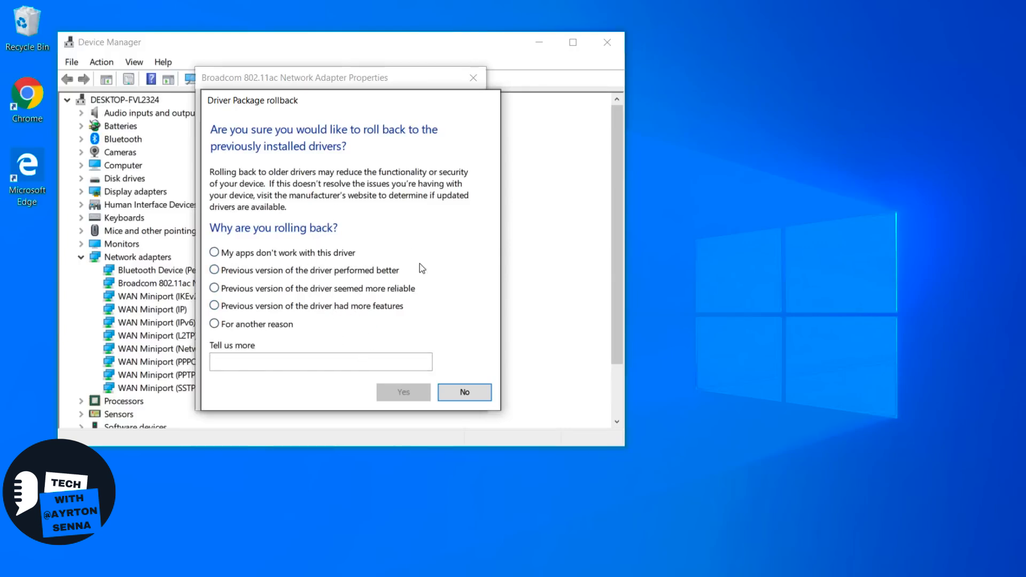
click(465, 392)
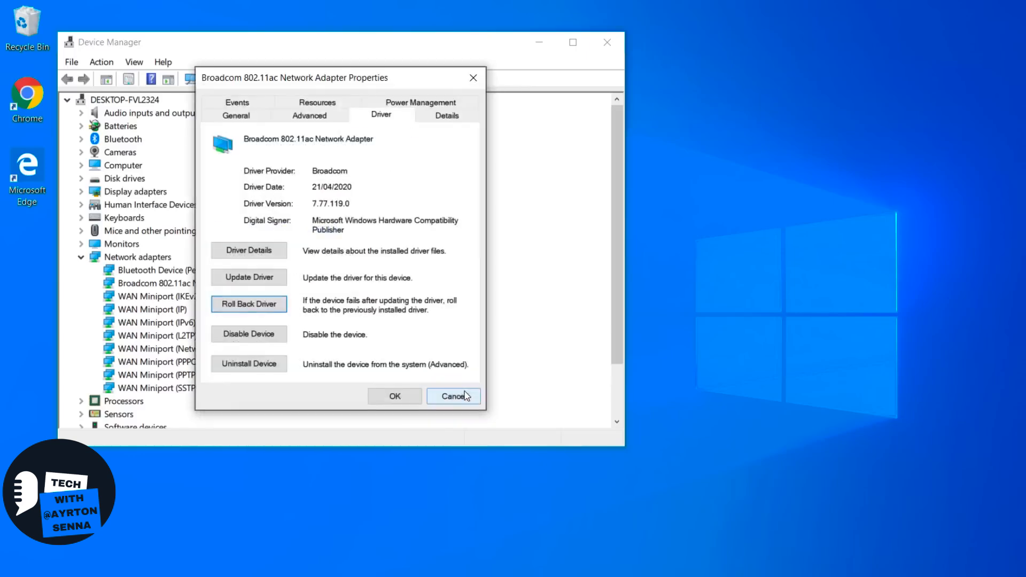
- Stop the computer from turning off the Broadcom adapter to save power and apply the power management change
click(420, 103)
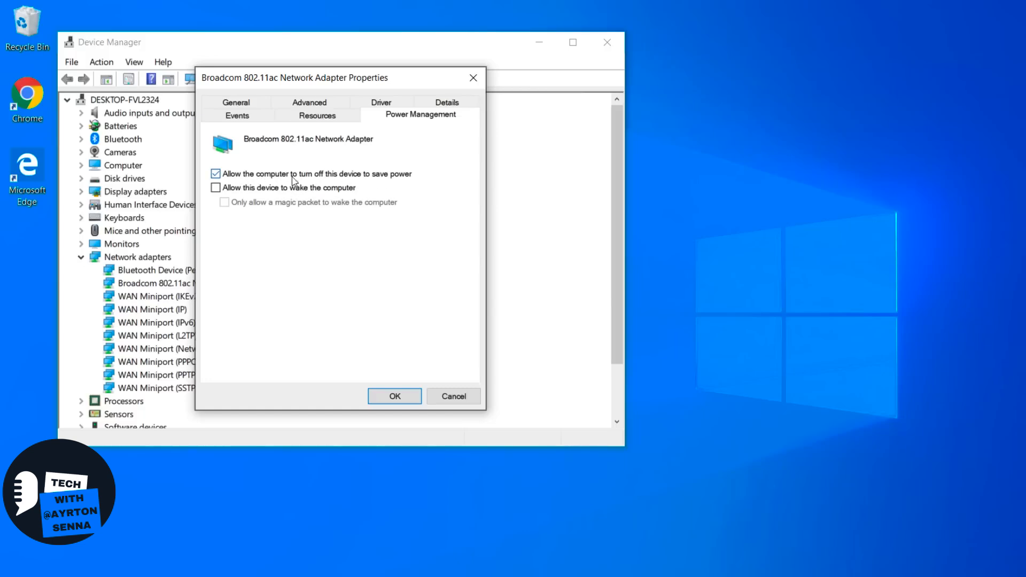
click(216, 174)
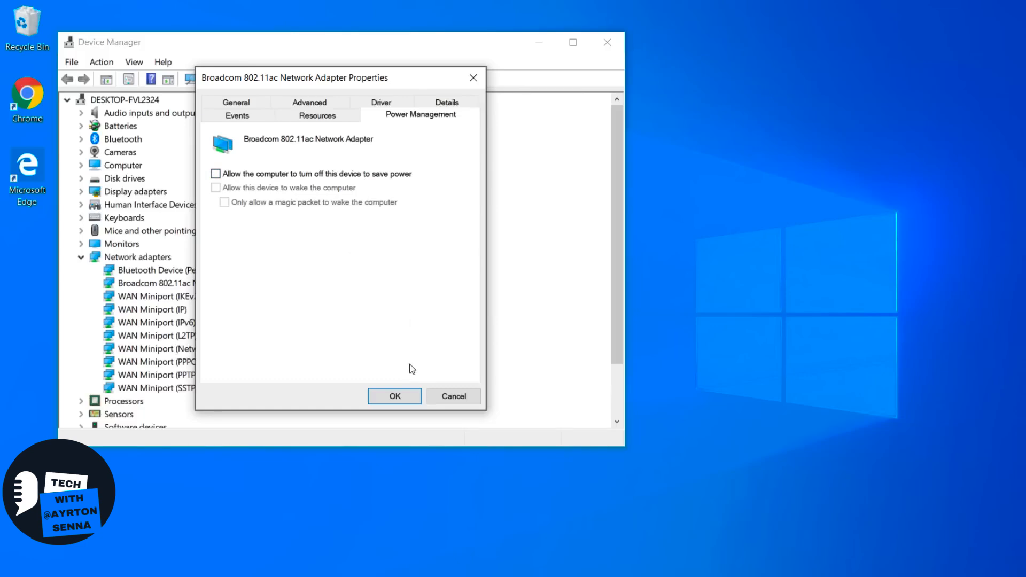
click(395, 398)
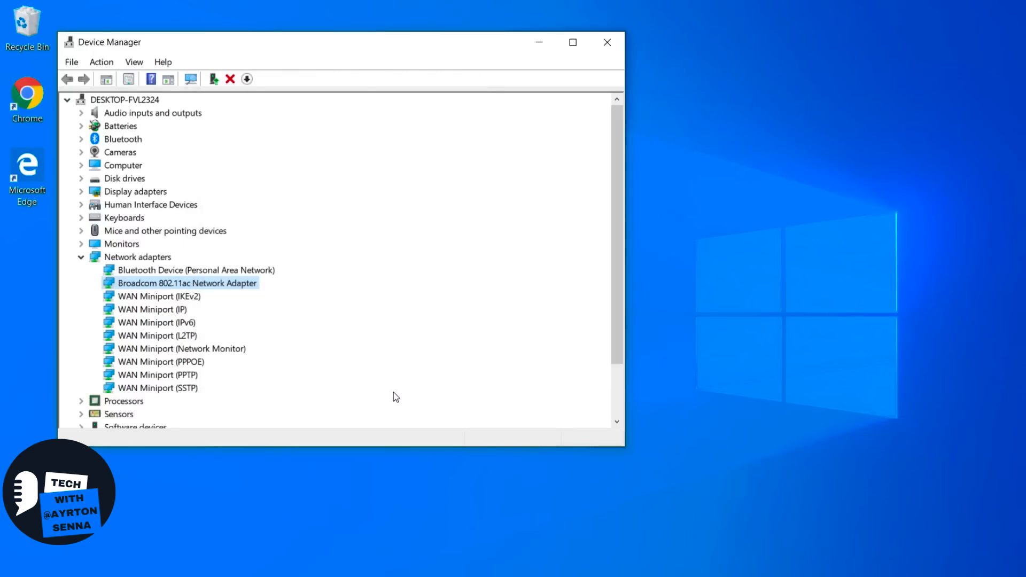
- Uninstall the Broadcom 802.11ac Network Adapter device without deleting its driver software
right_click(220, 288)
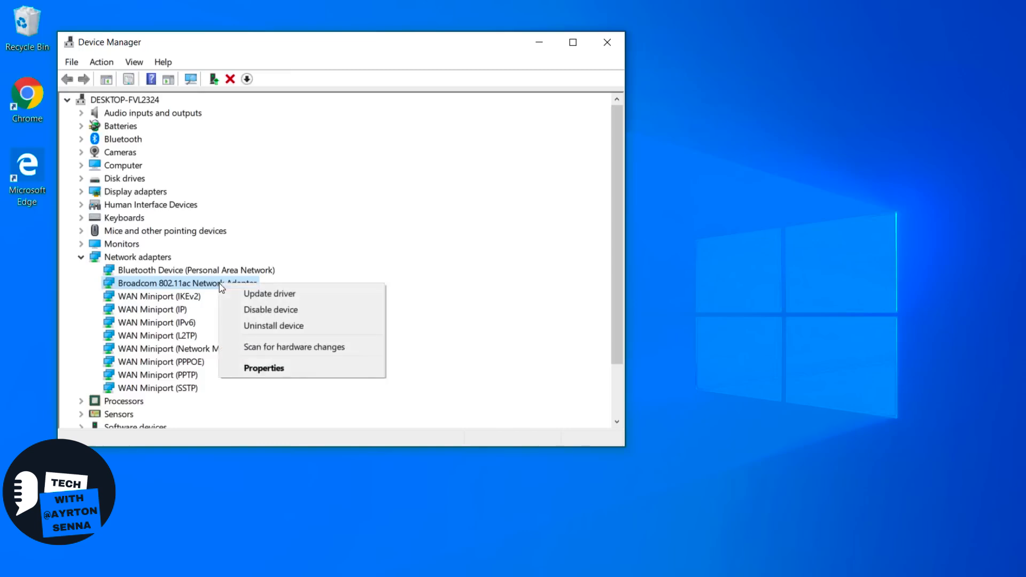
click(274, 335)
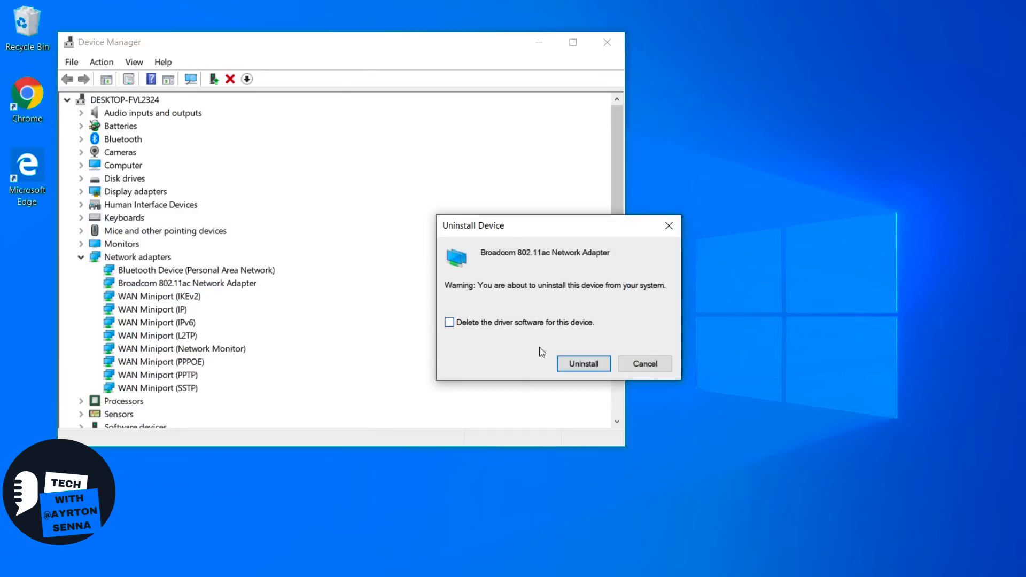
click(585, 363)
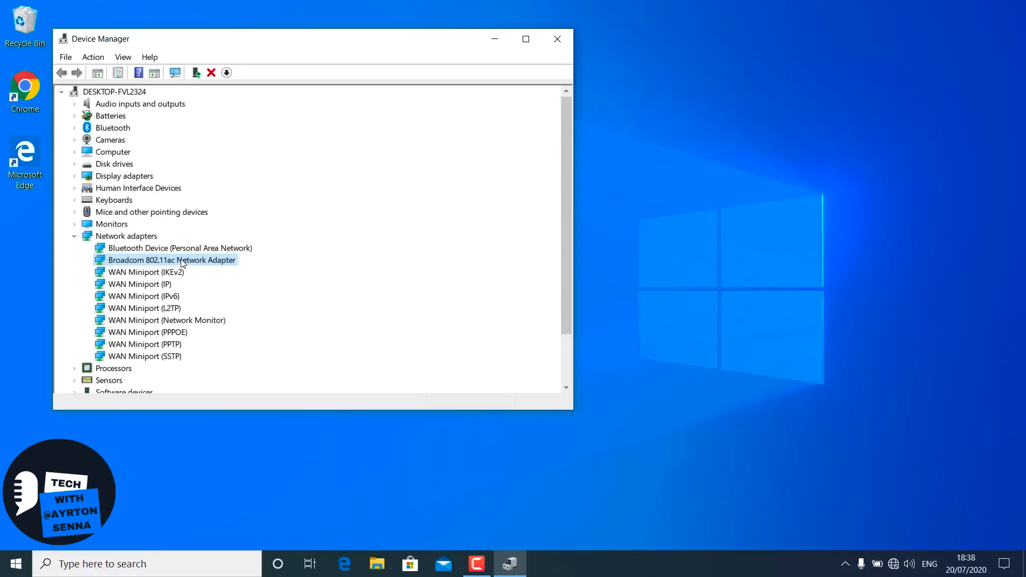
- Update the Broadcom 802.11ac Network Adapter with driver version 7.77.119.0 from the computer's list of available drivers, and close Device Manager
right_click(182, 262)
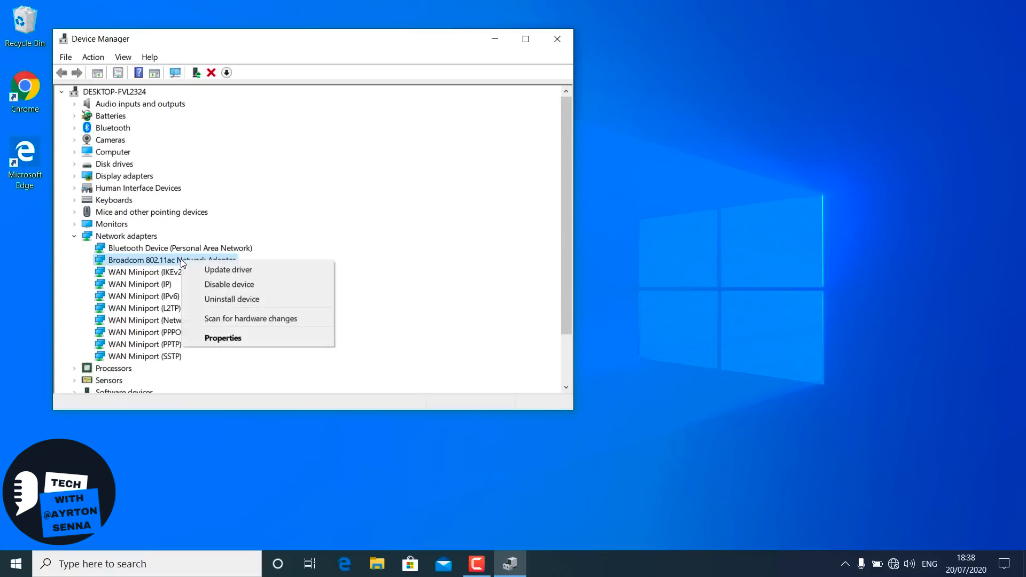
click(223, 339)
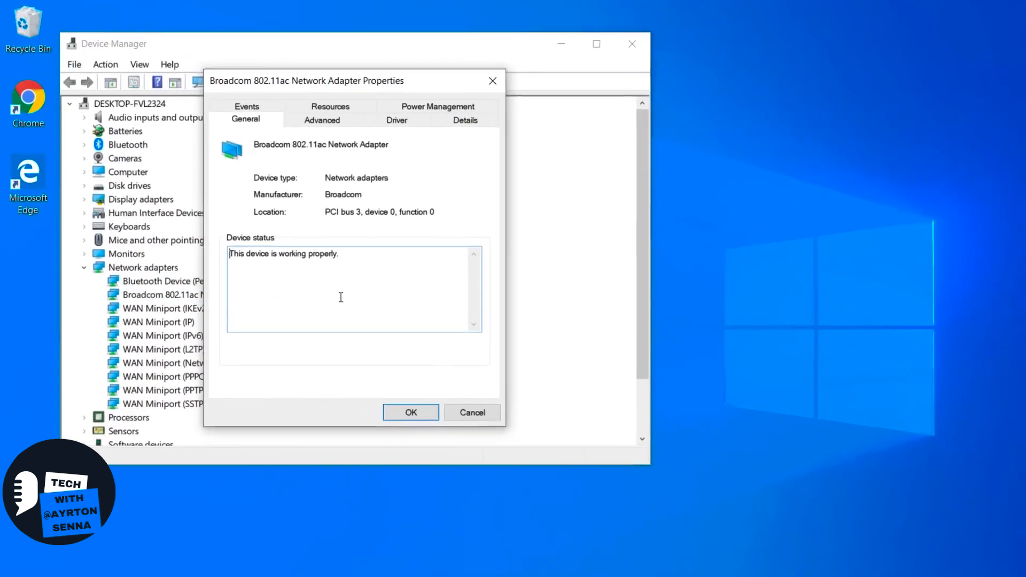
click(411, 127)
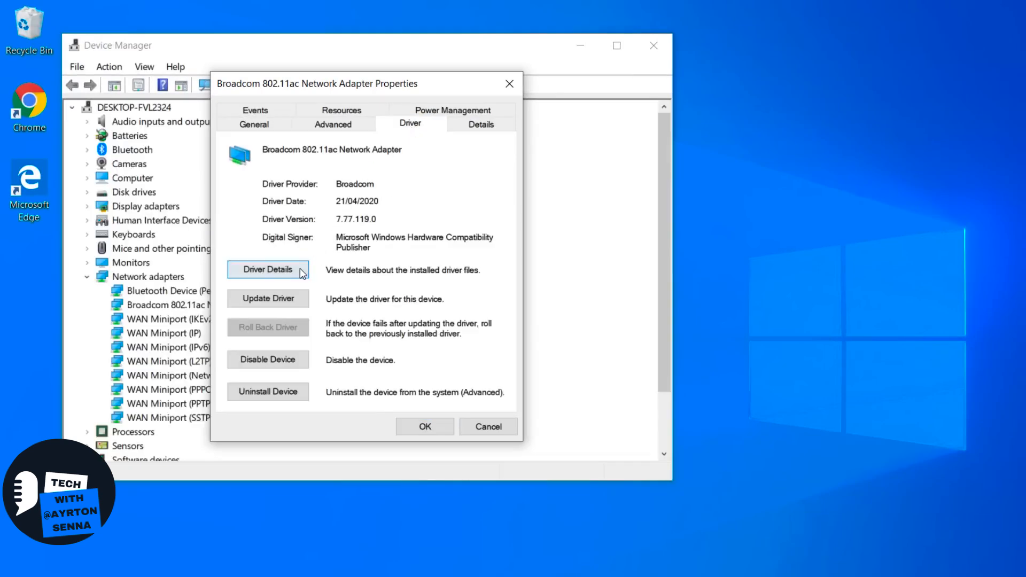
click(277, 299)
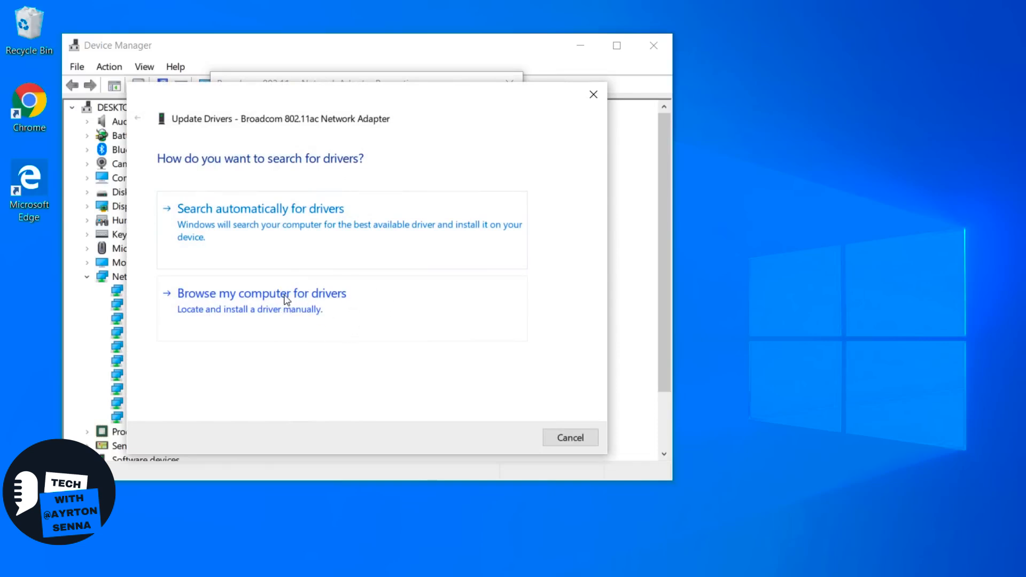
click(269, 307)
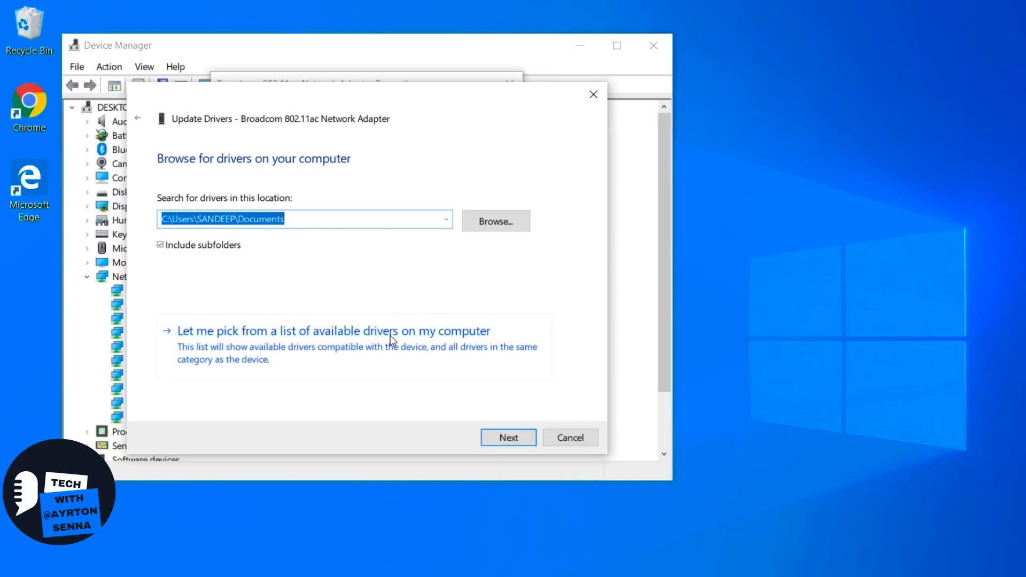
click(341, 345)
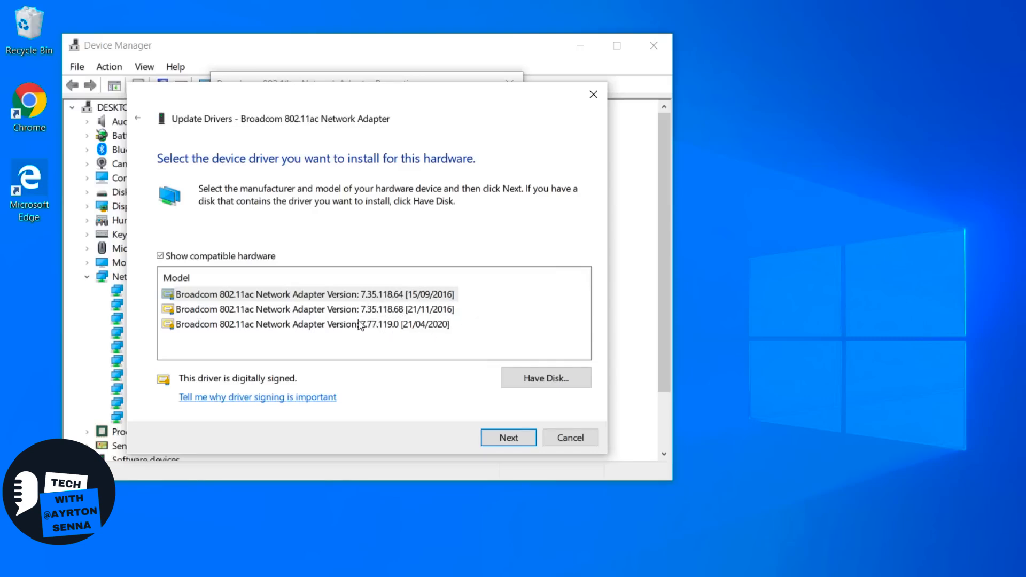
click(333, 324)
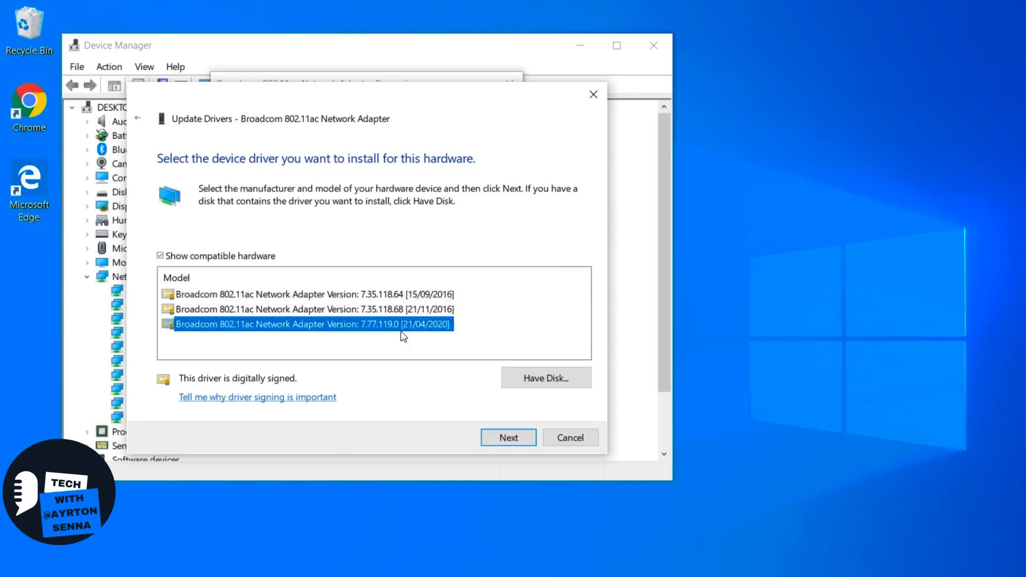
click(496, 438)
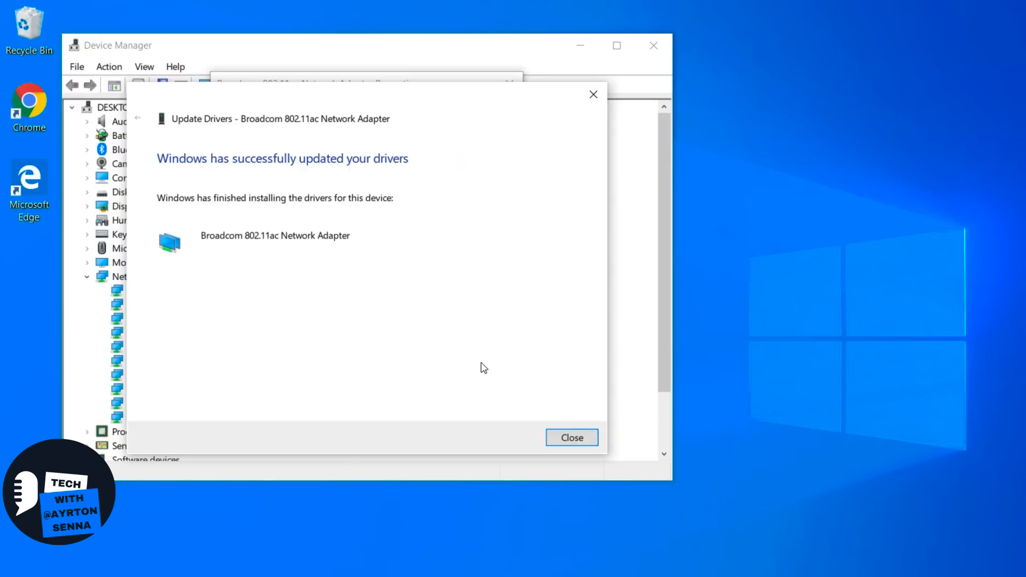
click(559, 437)
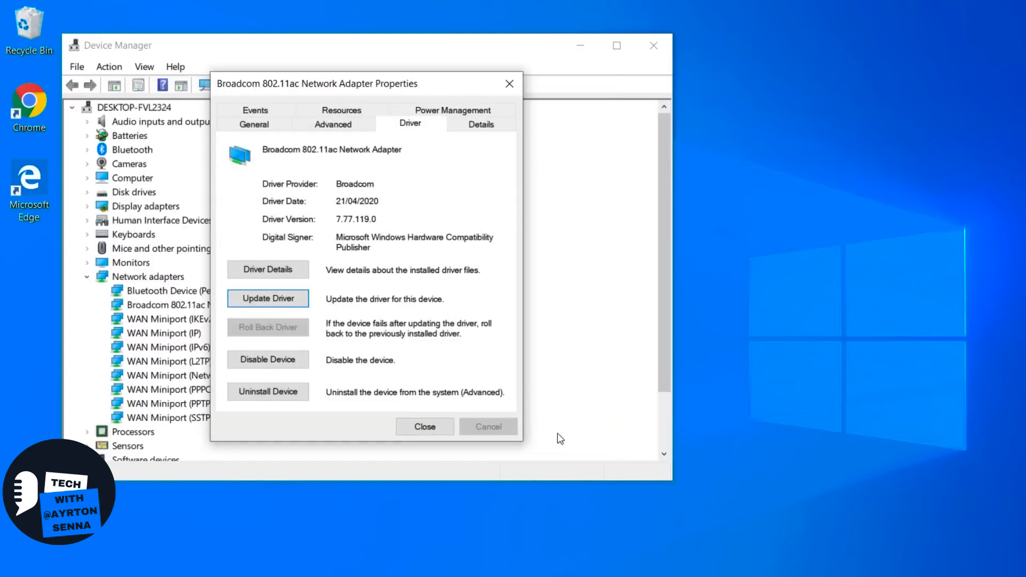
click(424, 432)
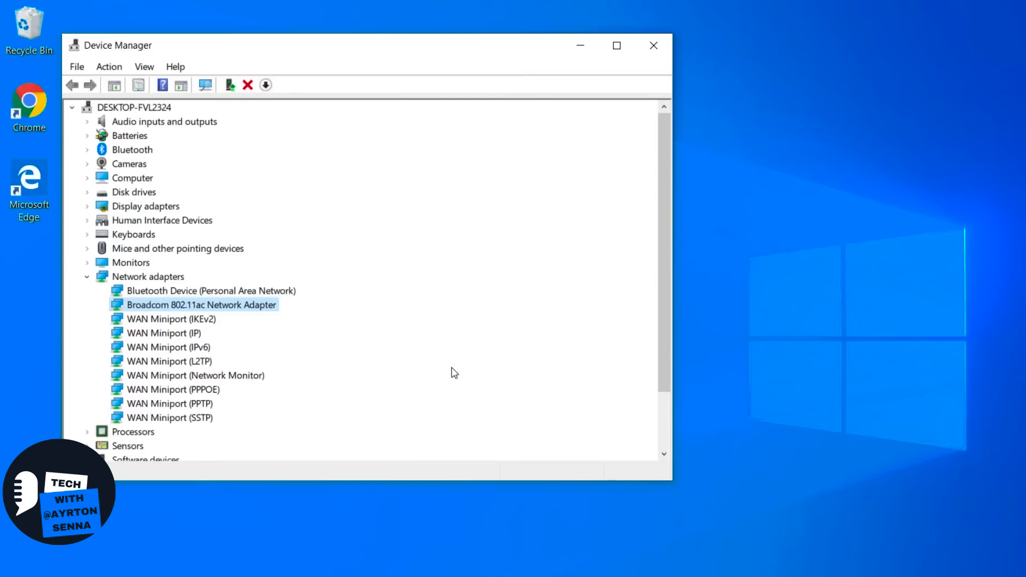
click(662, 51)
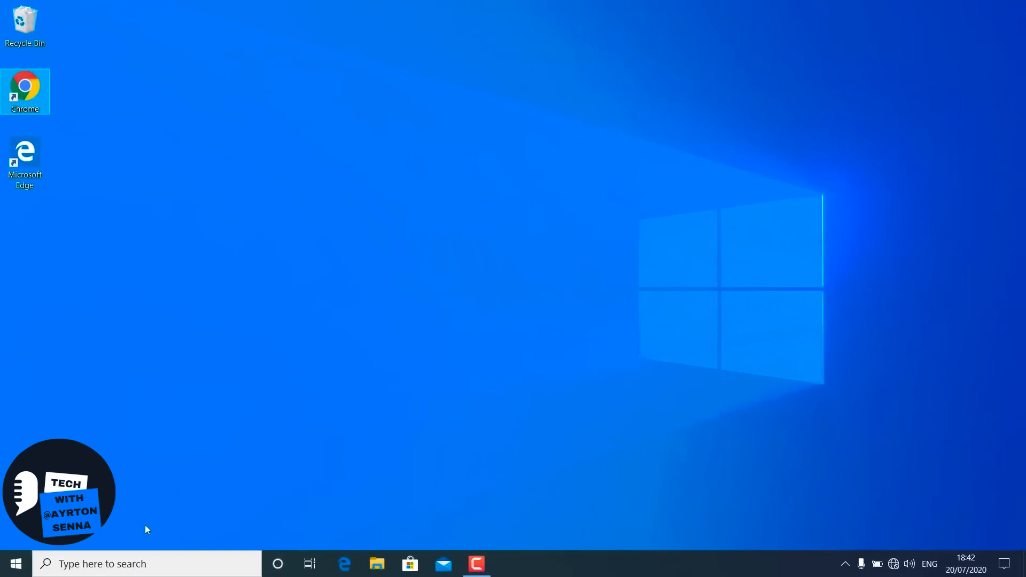
- Search for cmd, run Command Prompt as administrator, and move its window toward the middle of the desktop
click(129, 568)
text(cmd)
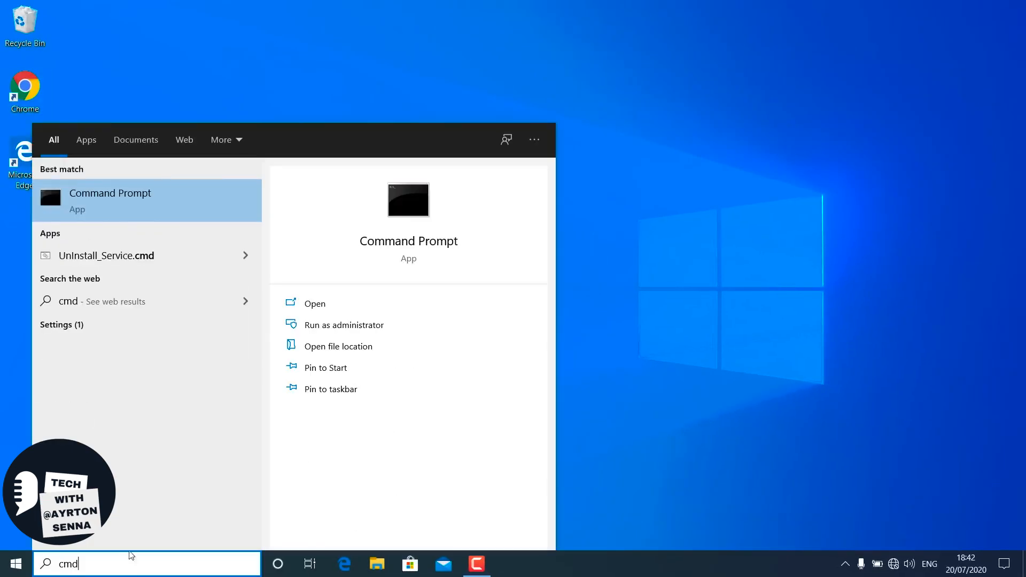
right_click(139, 199)
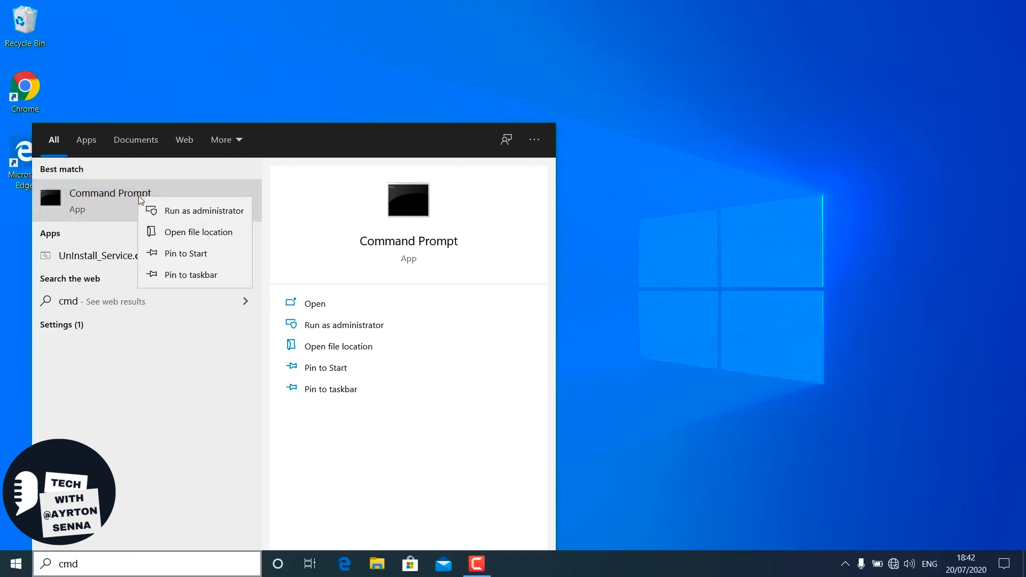
click(197, 212)
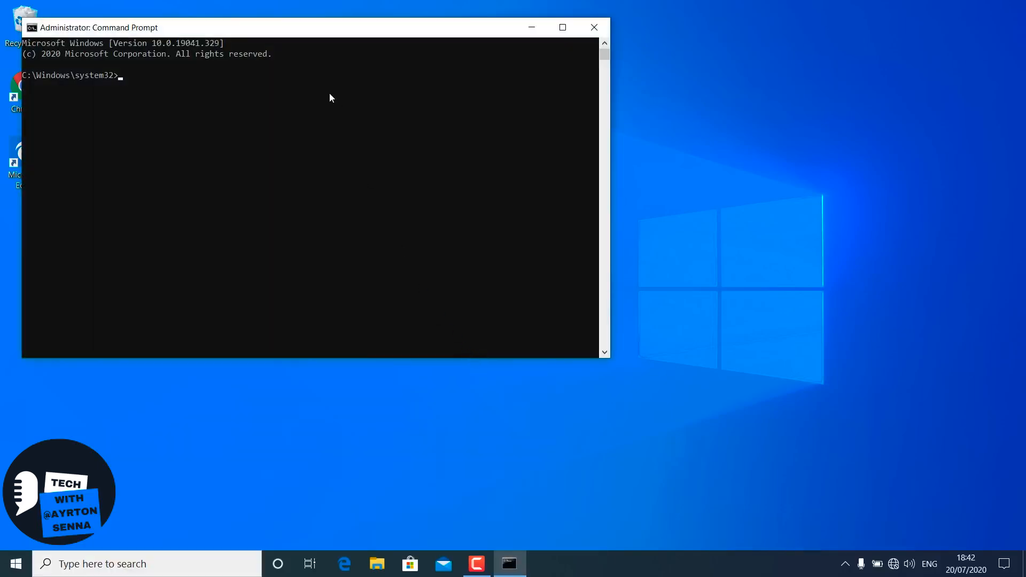
drag(307, 28, 463, 77)
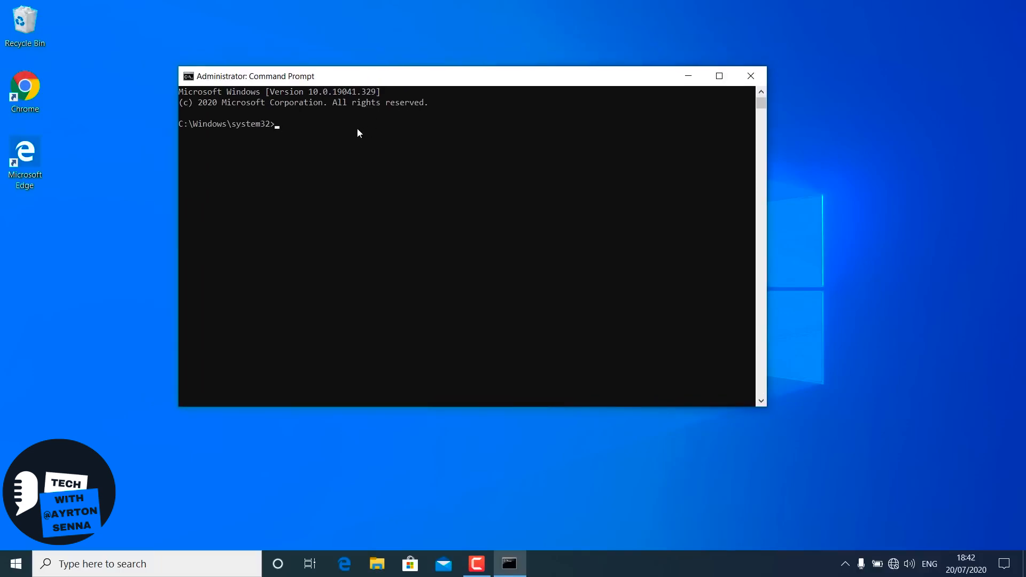
- Run netsh winsock reset in the administrator Command Prompt
text(netsh)
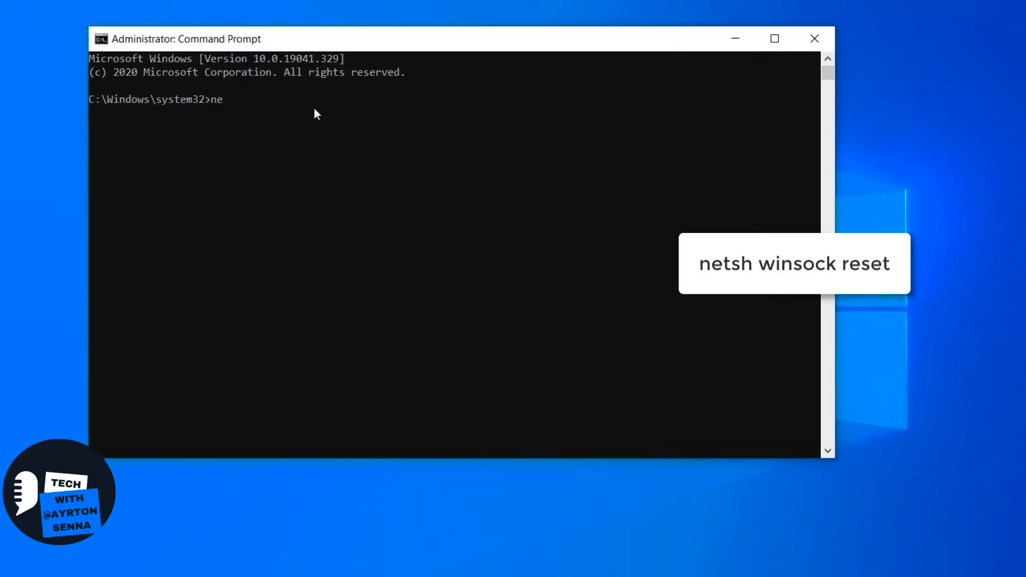
text(winsock reset)
key(Return)
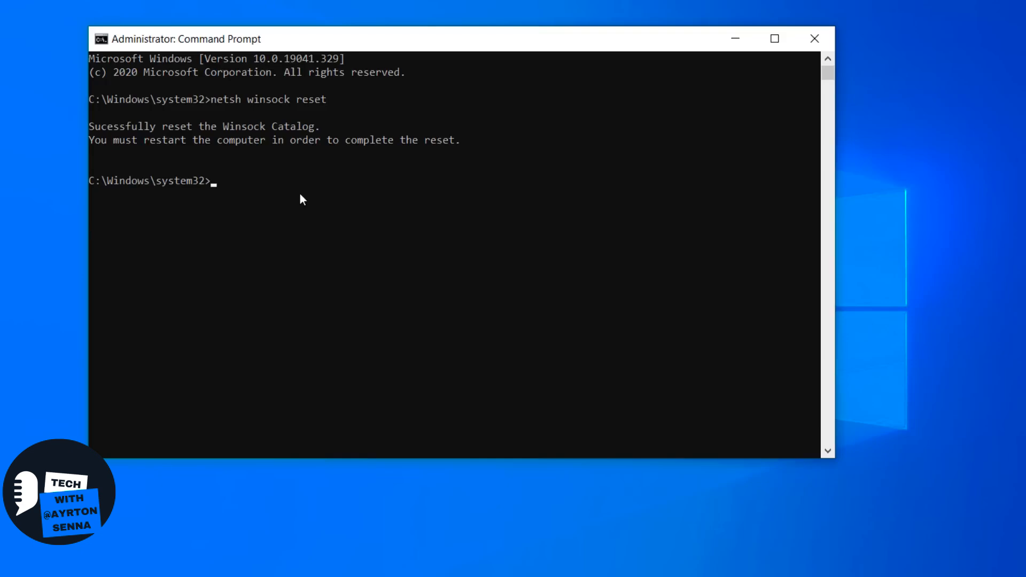
- Reset the Winsock catalog with the command netsh winsock reset catalog
text(netsh winsock)
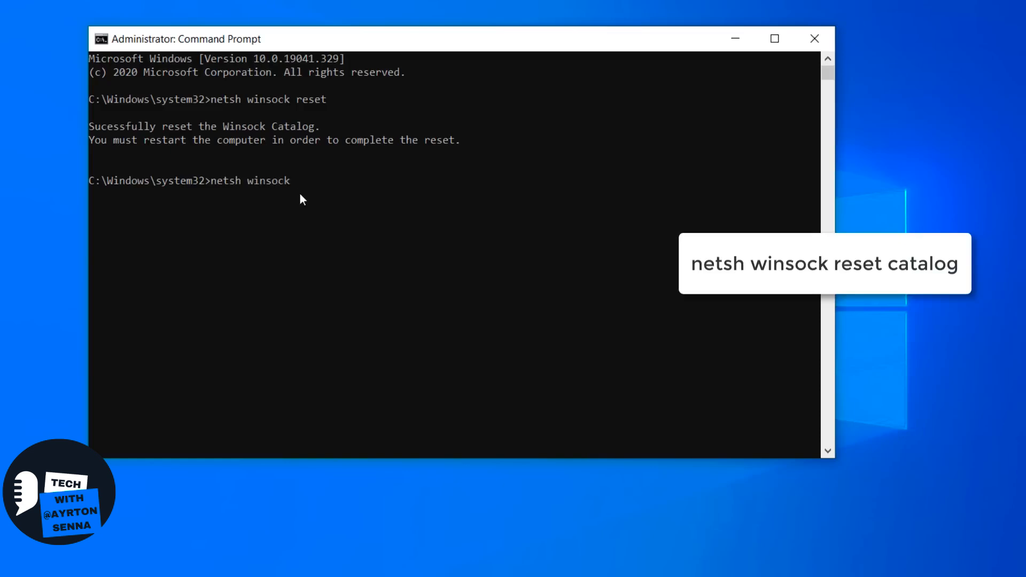
text( reset catalog)
key(Return)
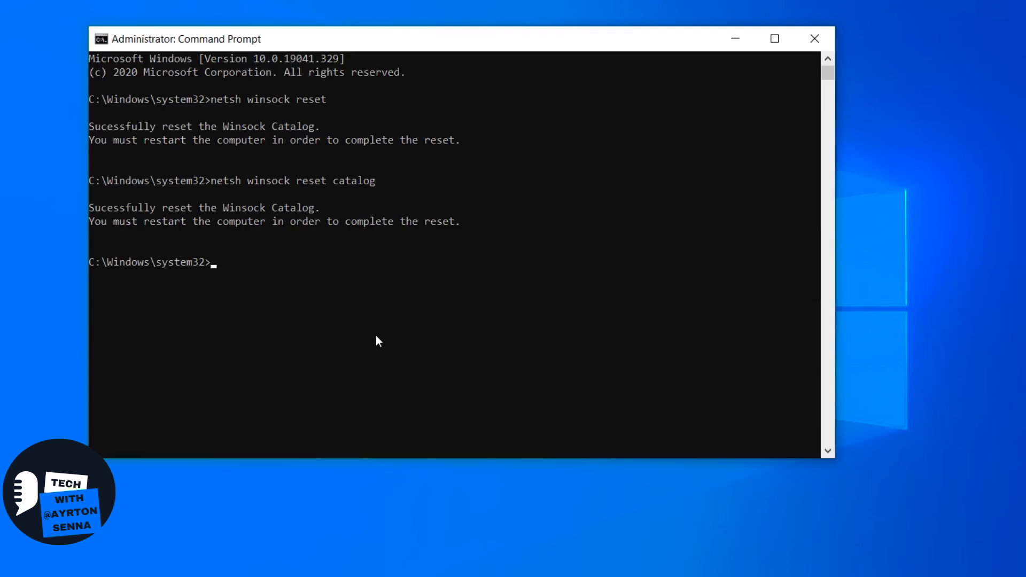
- Reset the IP stack with netsh int ip reset resetlog.txt, and close Command Prompt with the exit command
text(nets)
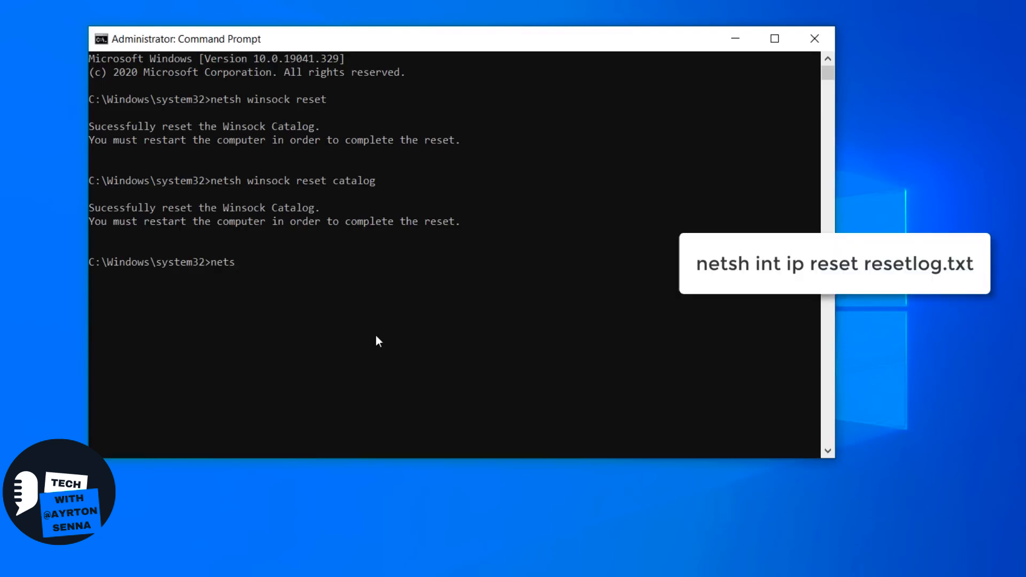
text(h int ip reset resetlog.txt)
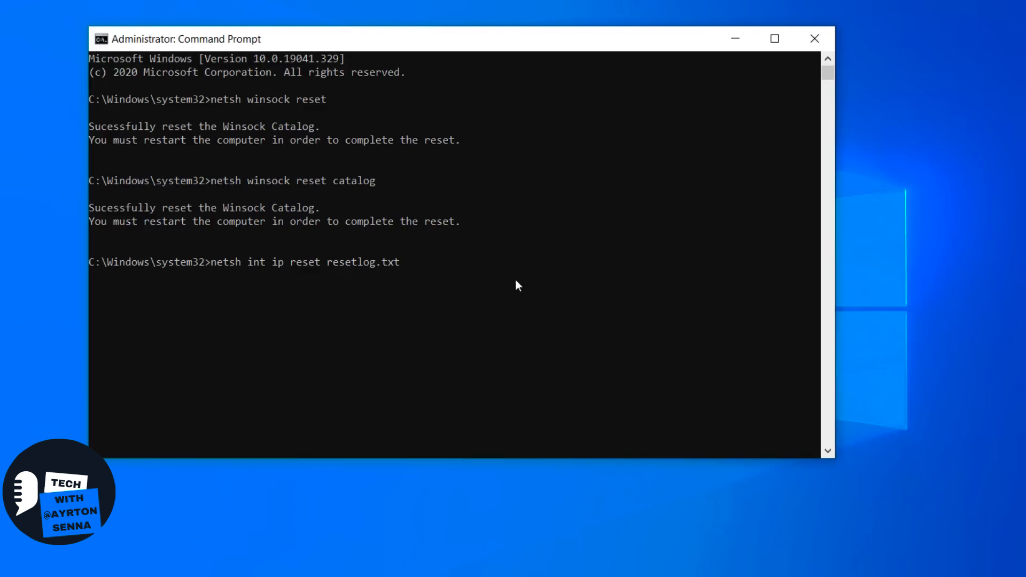
key(Return)
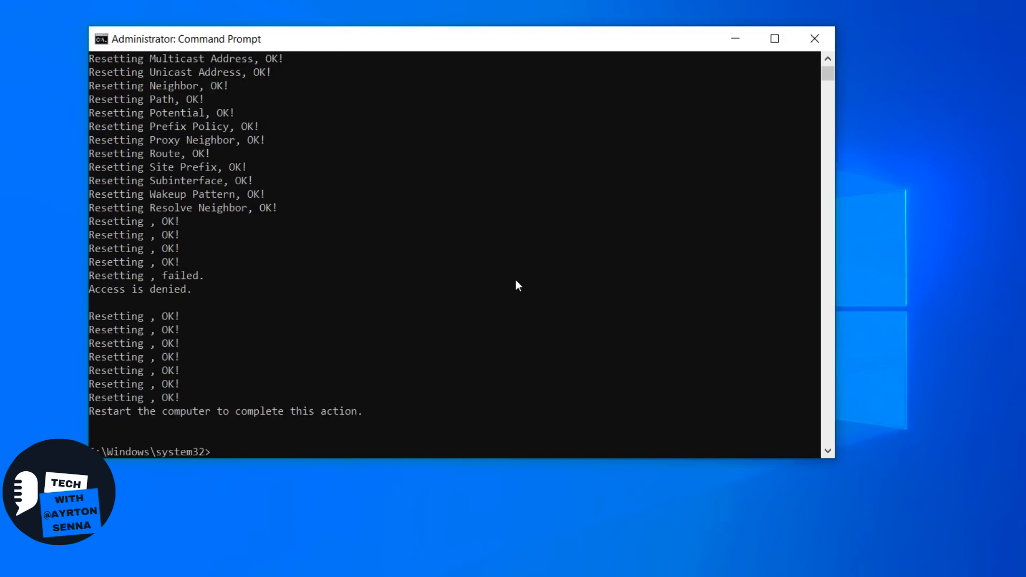
text(exit)
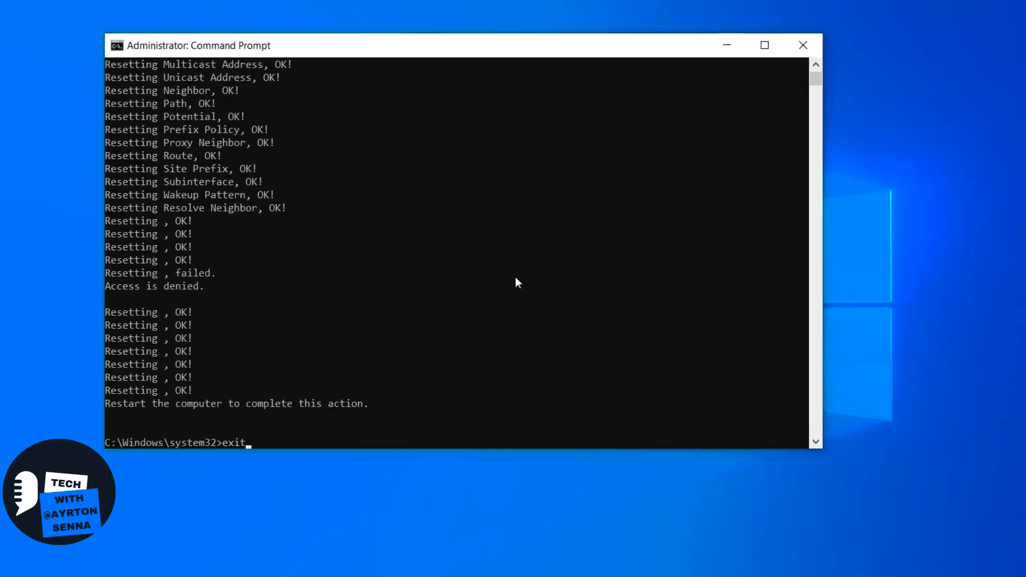
key(Return)
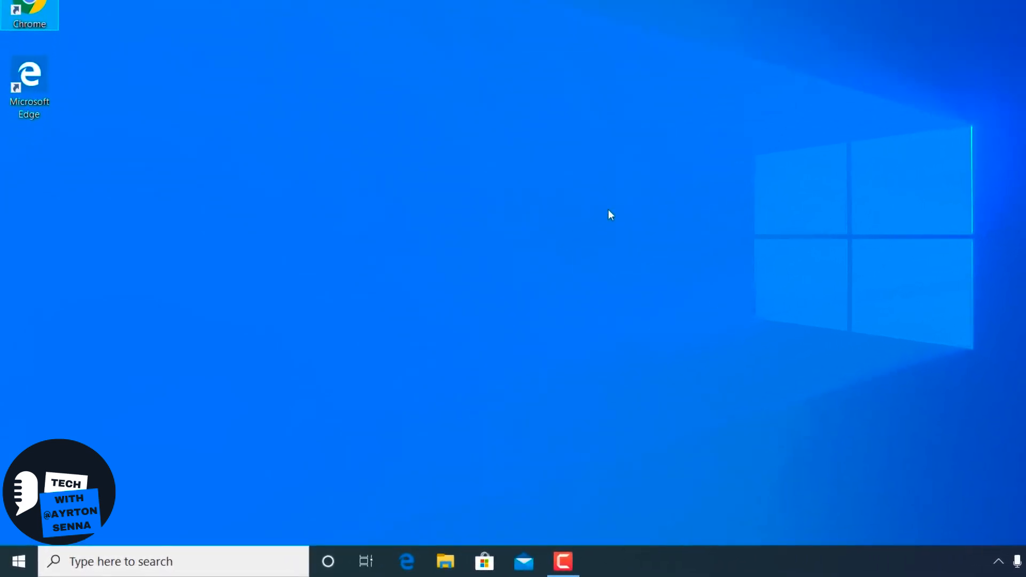
- Open the Services console by running services.msc and select the DHCP Client service
key(super+r)
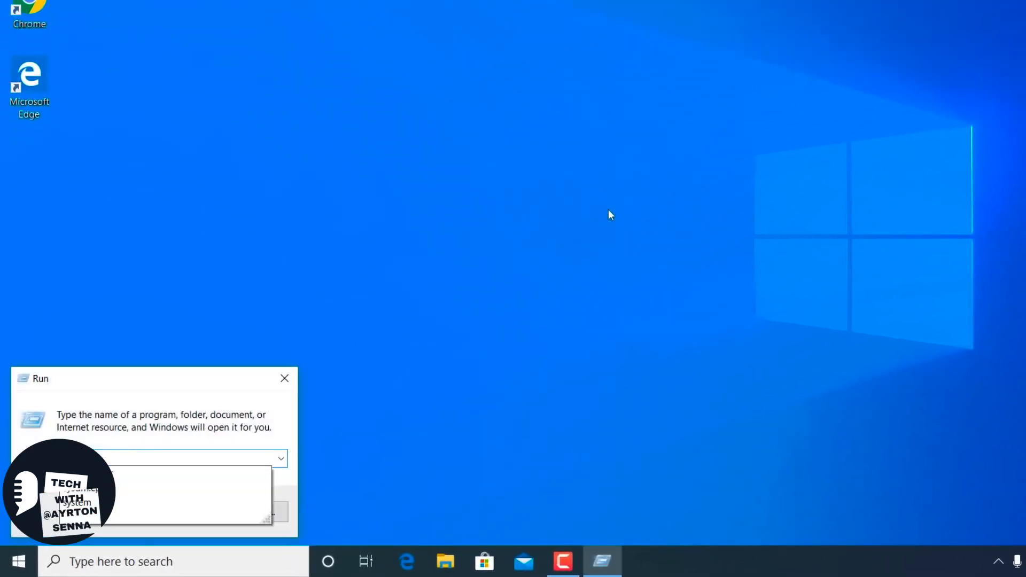
text(services.msc)
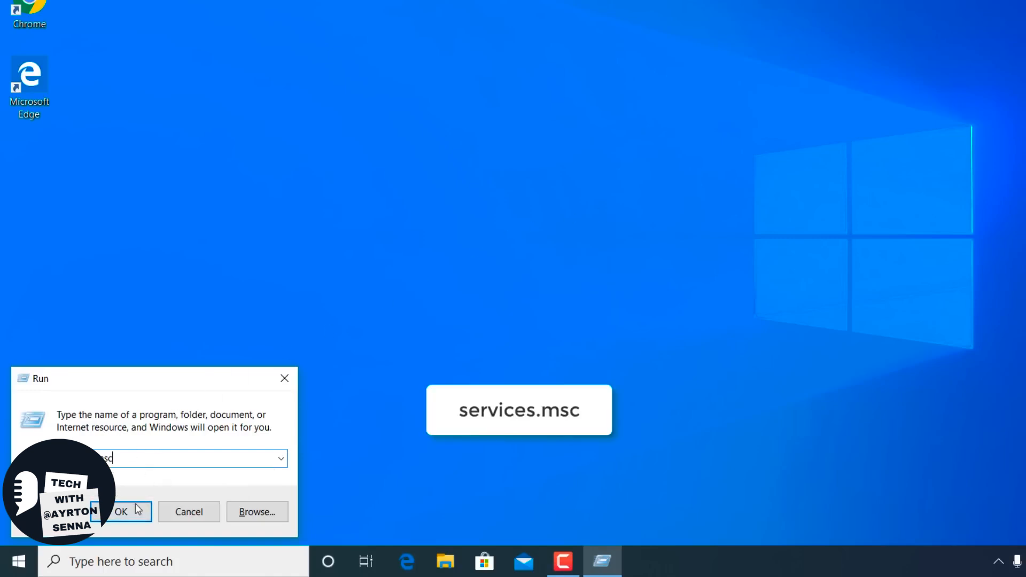
click(119, 514)
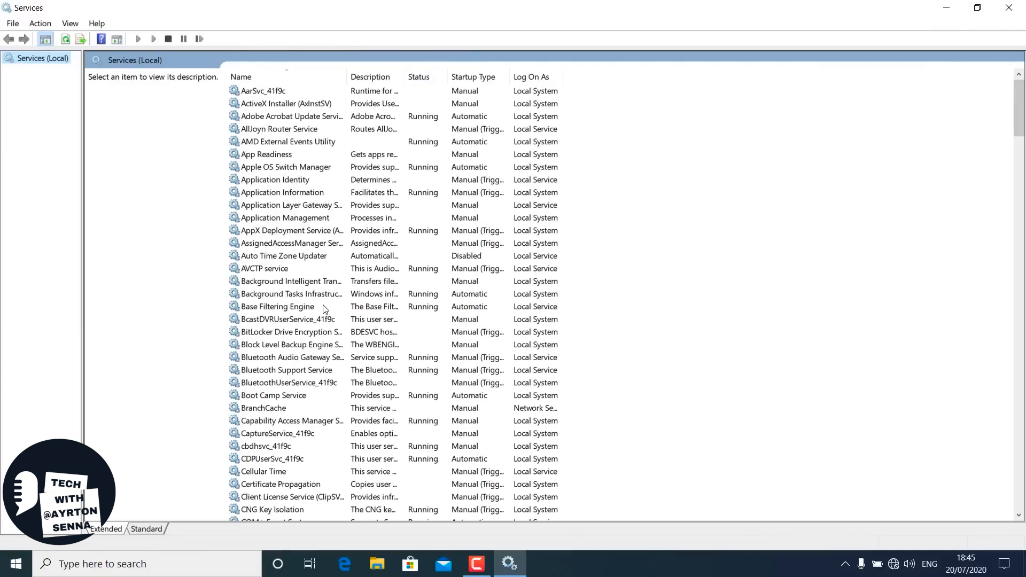
scroll(325, 309, down, 11)
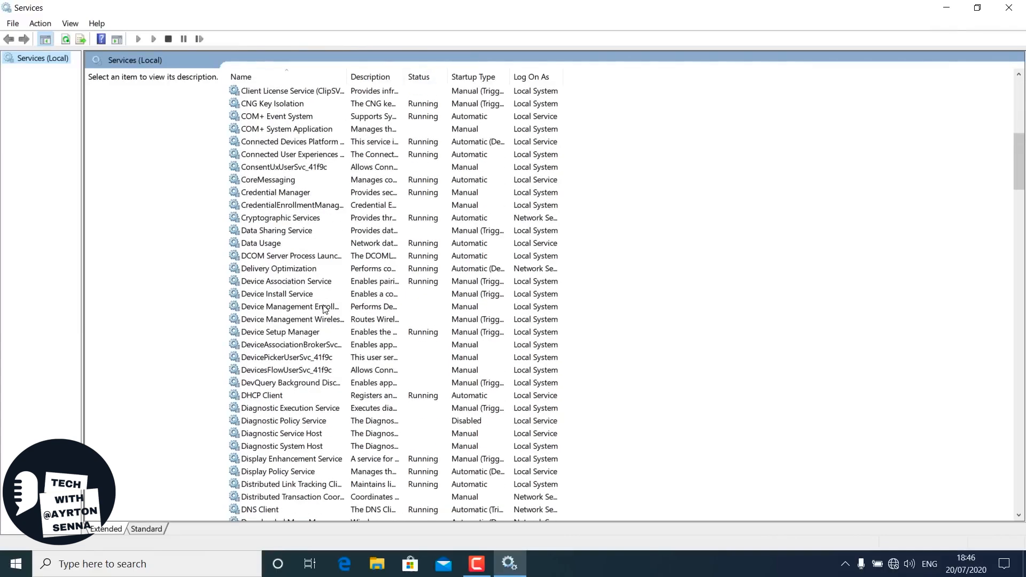
scroll(325, 309, down, 7)
click(291, 143)
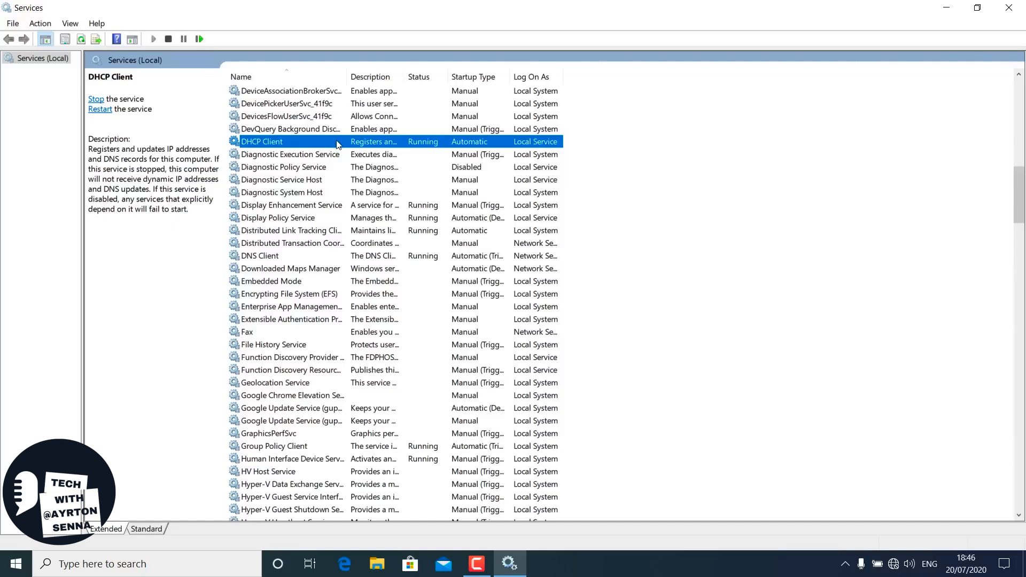
- Check the properties of the Network Connected Devices Auto-Setup service, accept them unchanged, and try to start the service
scroll(337, 144, down, 20)
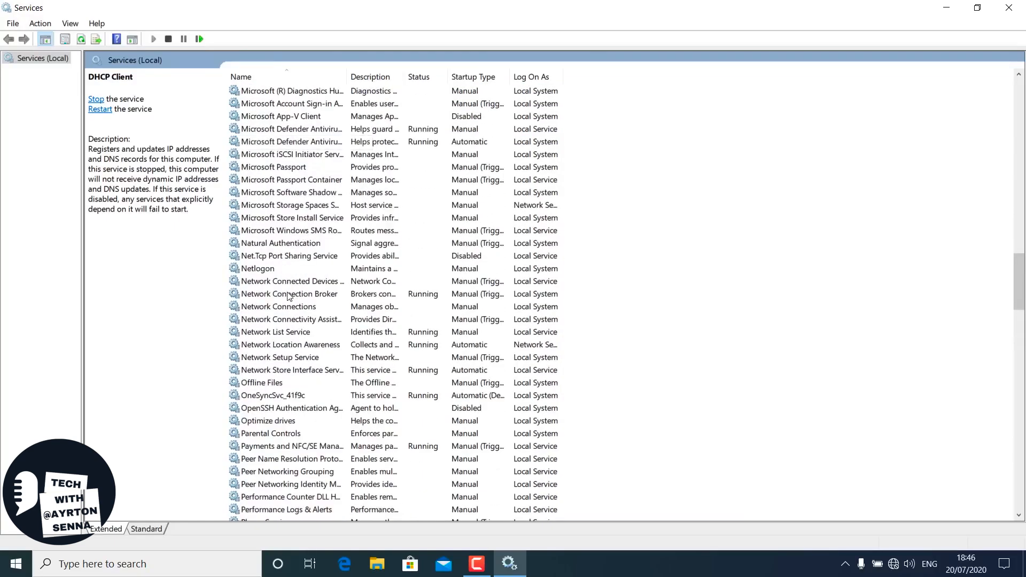
click(297, 285)
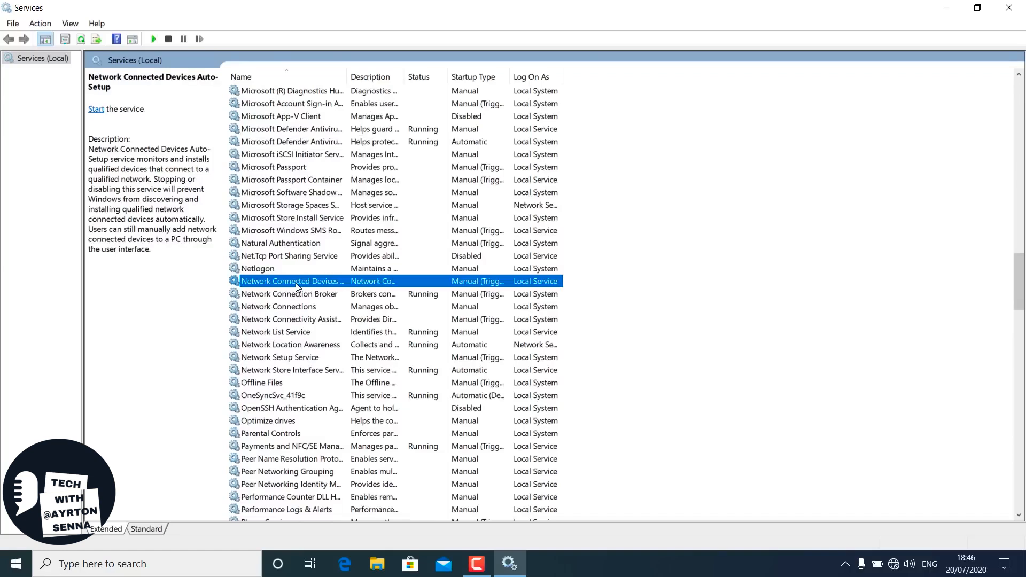
right_click(373, 279)
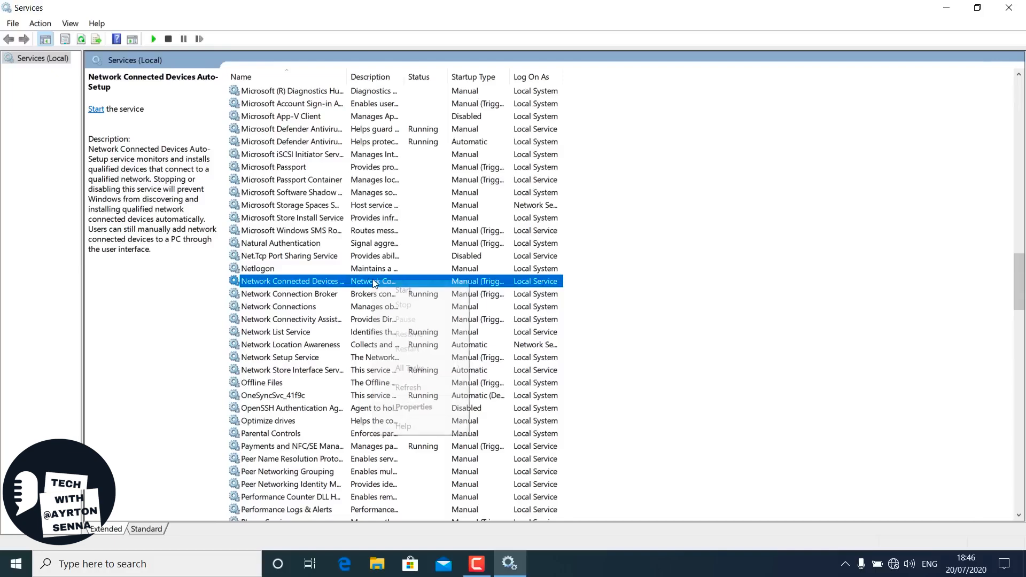
click(422, 409)
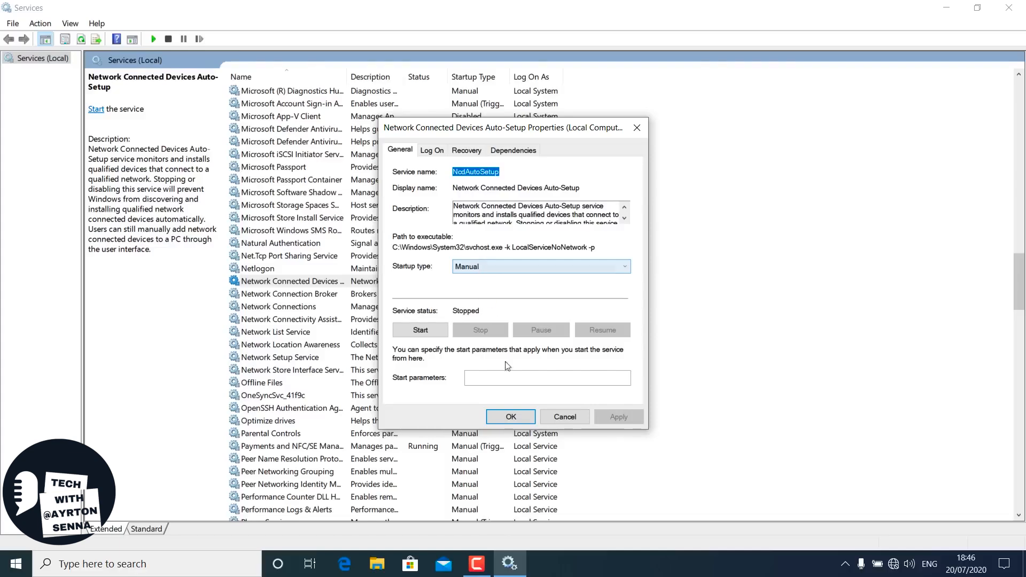
click(513, 417)
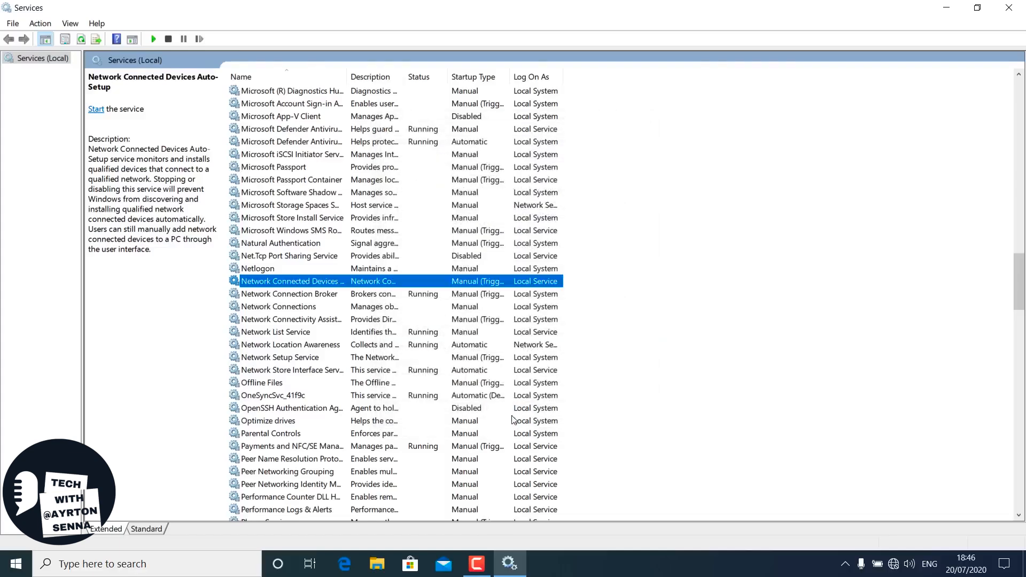
click(96, 109)
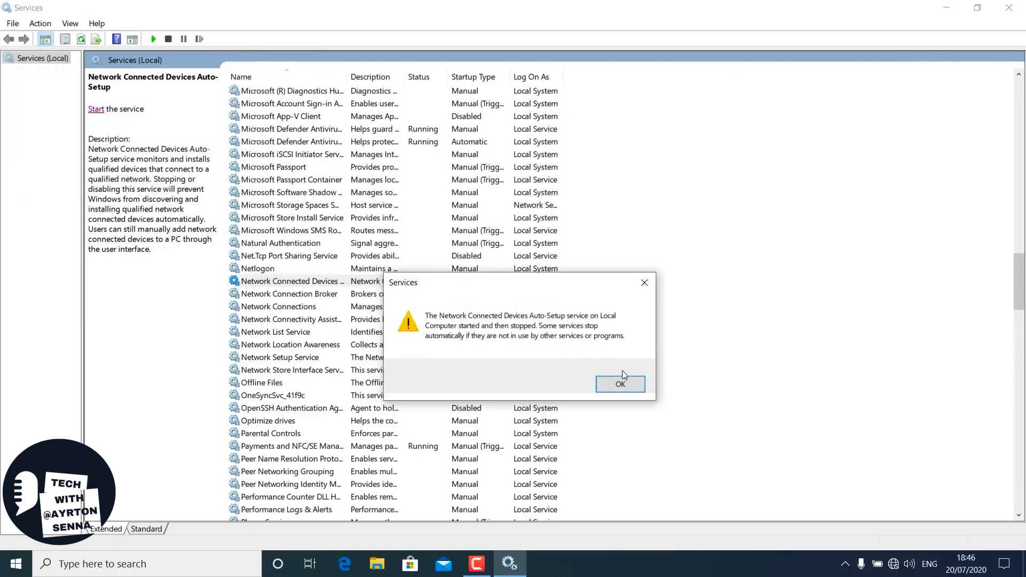
click(623, 385)
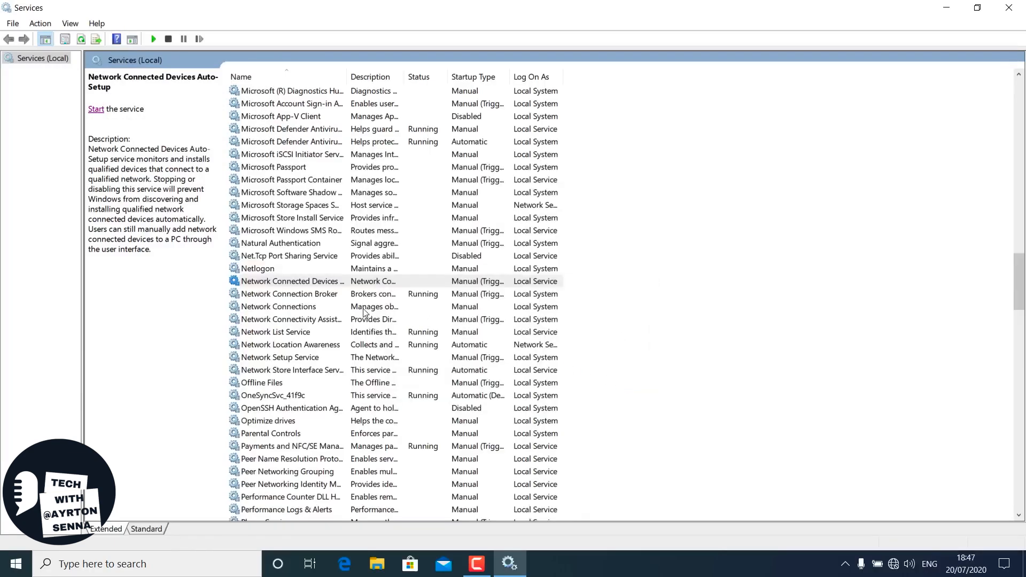
- Start the Network Connections service and the Network Setup Service
click(301, 309)
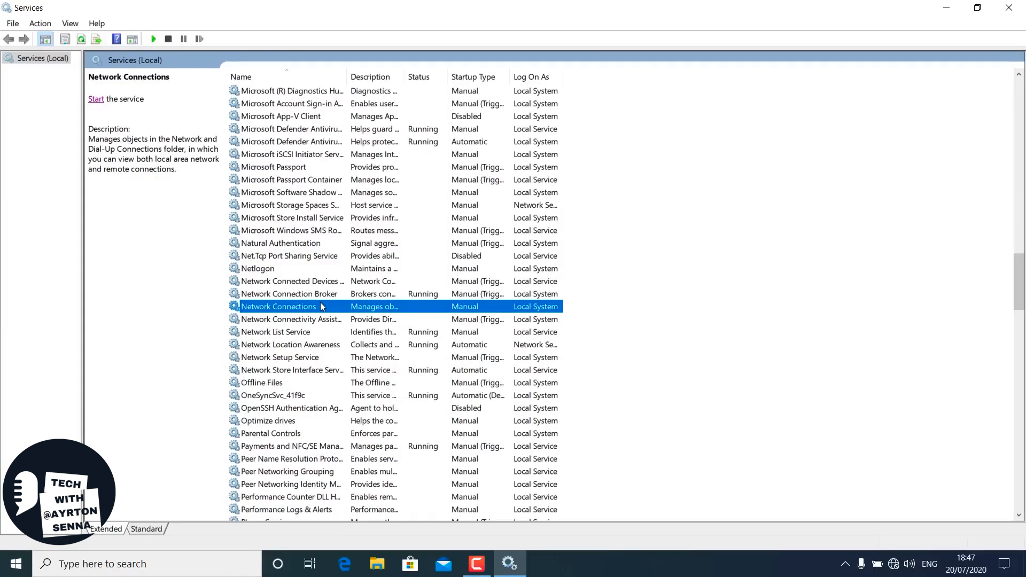
click(97, 105)
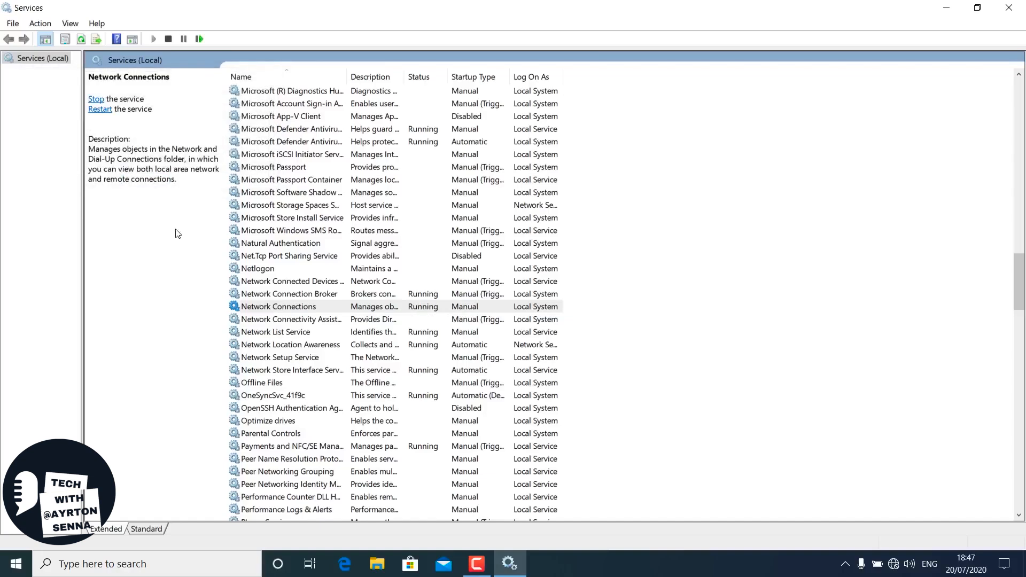
click(307, 358)
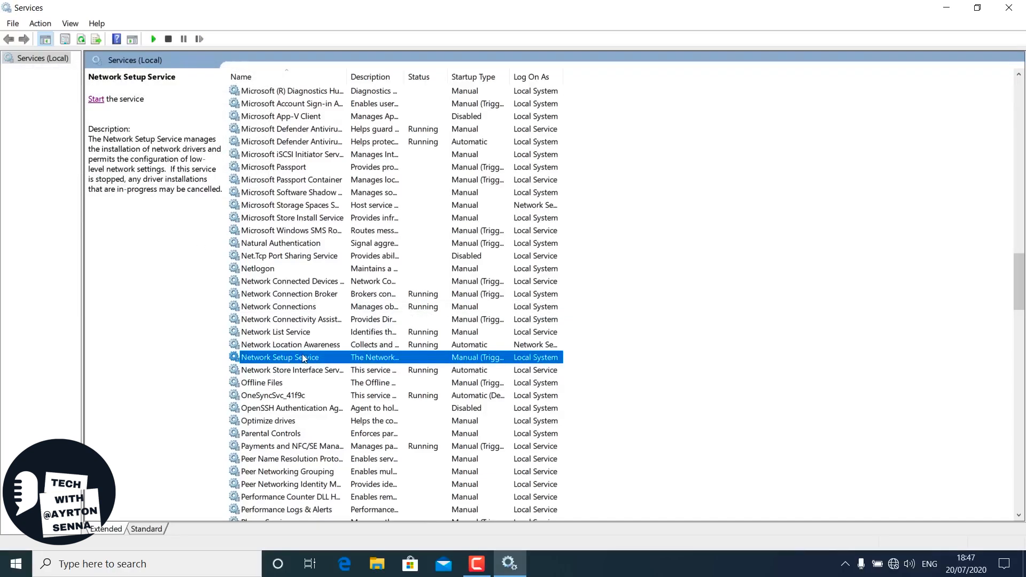
click(96, 99)
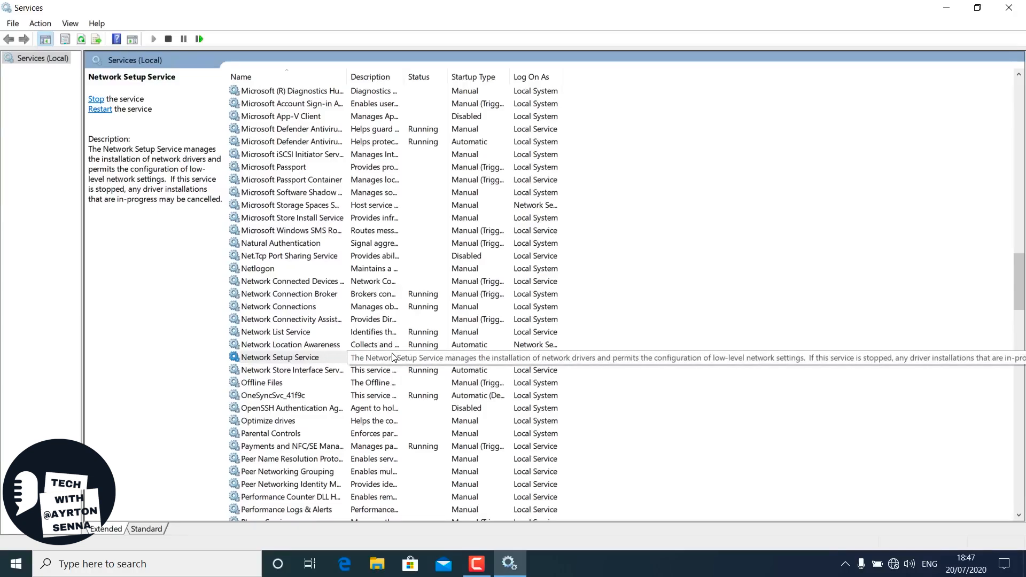
- Set the startup type of the Network Setup Service to Manual and accept its properties
right_click(314, 361)
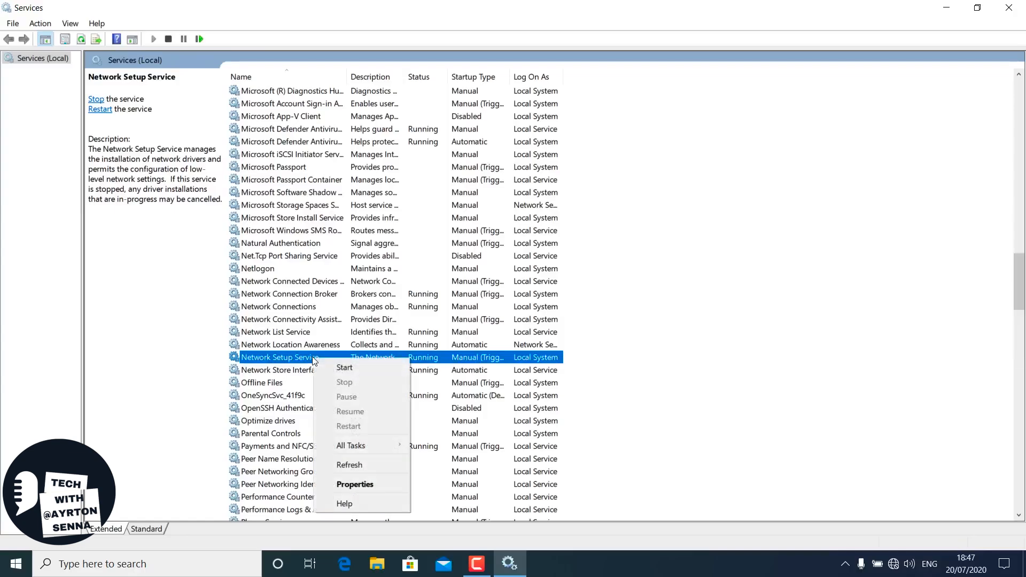
click(356, 484)
click(497, 266)
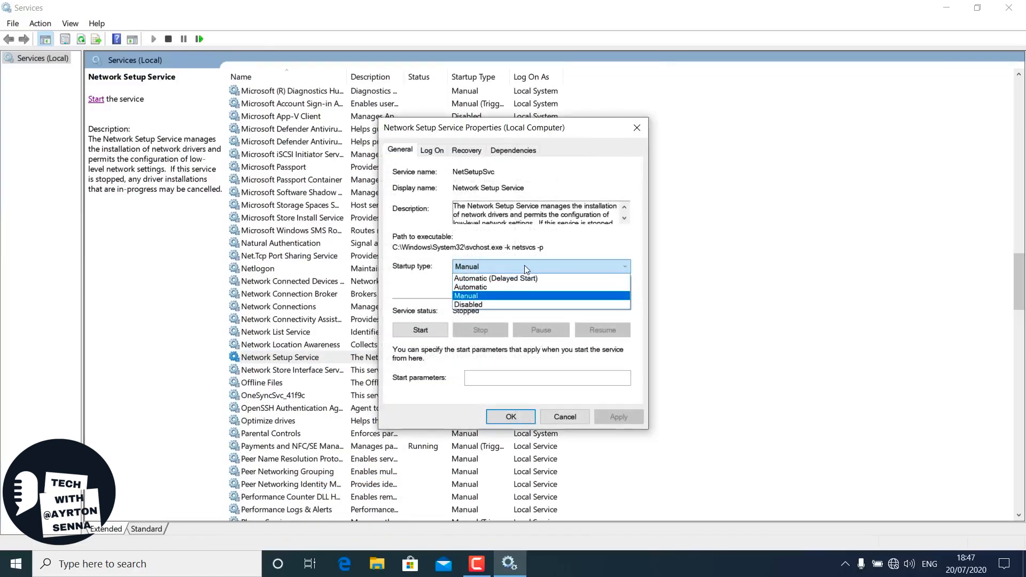
click(474, 296)
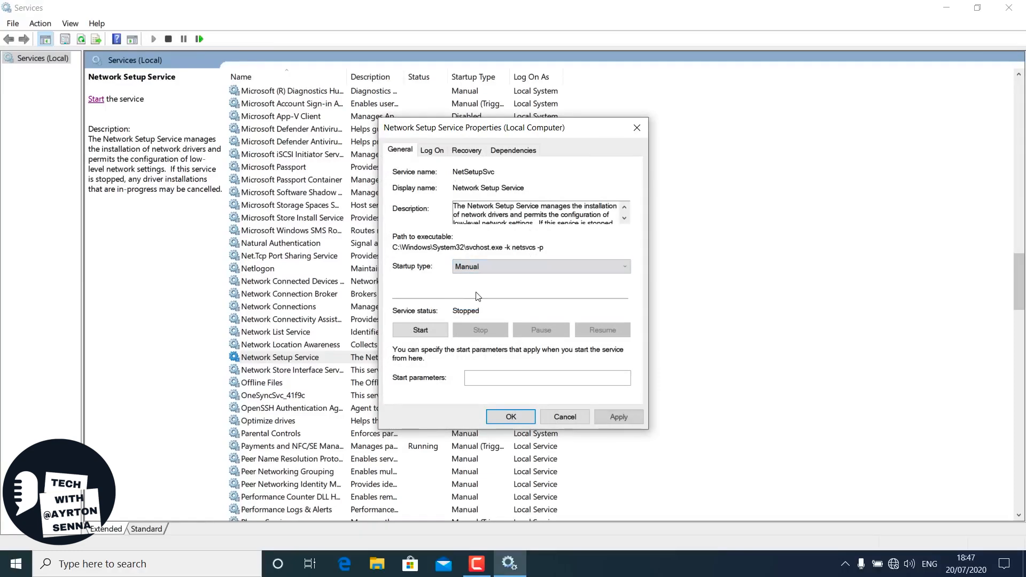
click(619, 416)
click(513, 416)
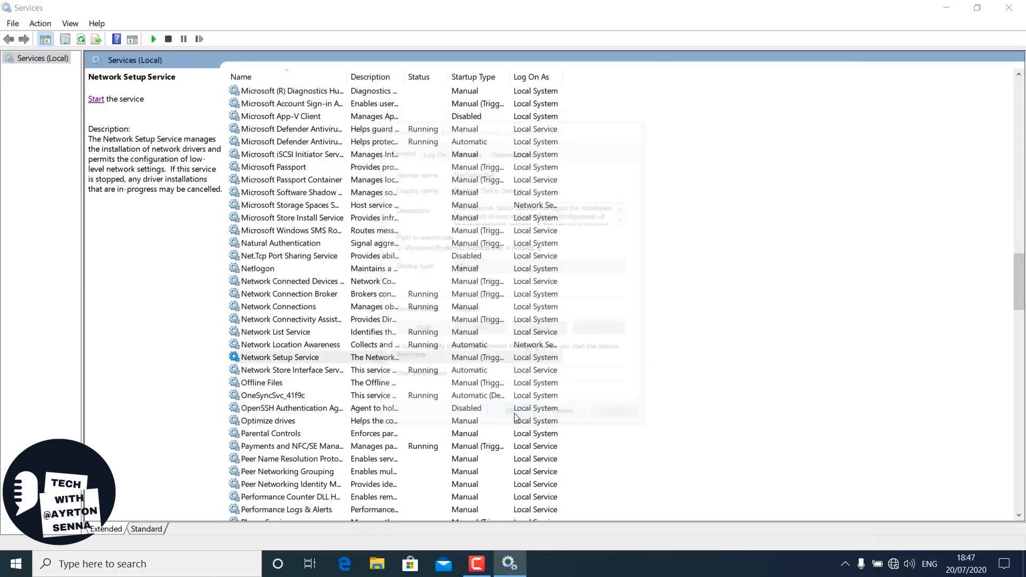
- Start the Wi-Fi Direct Services Connection Manager Service and close the Services console
scroll(338, 410, down, 20)
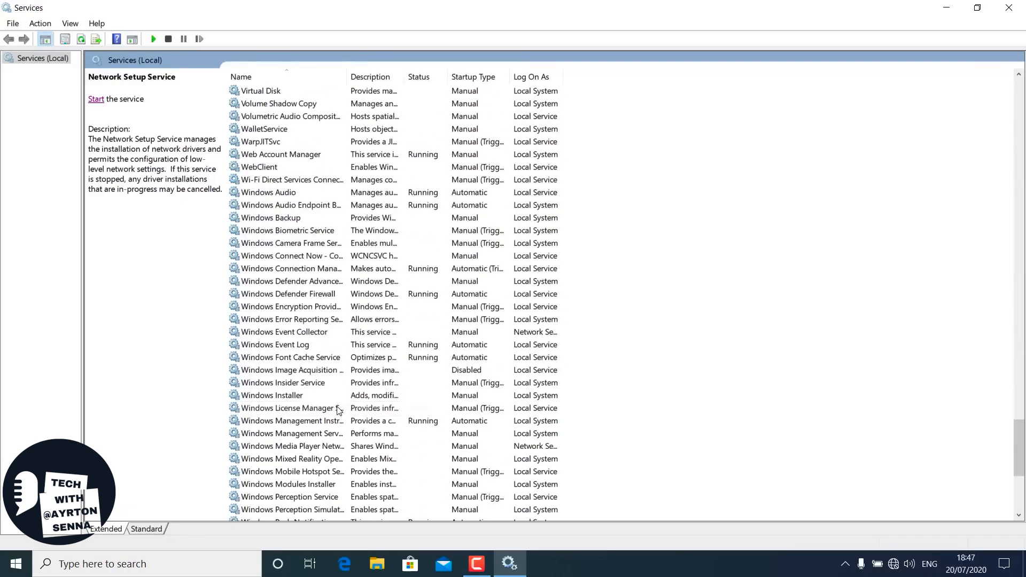
scroll(338, 410, up, 4)
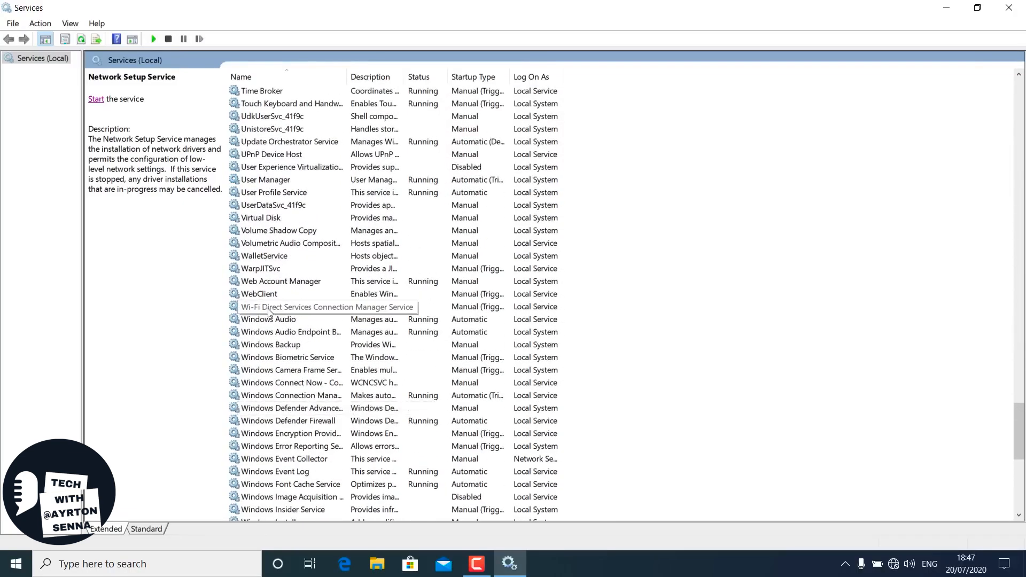
click(300, 308)
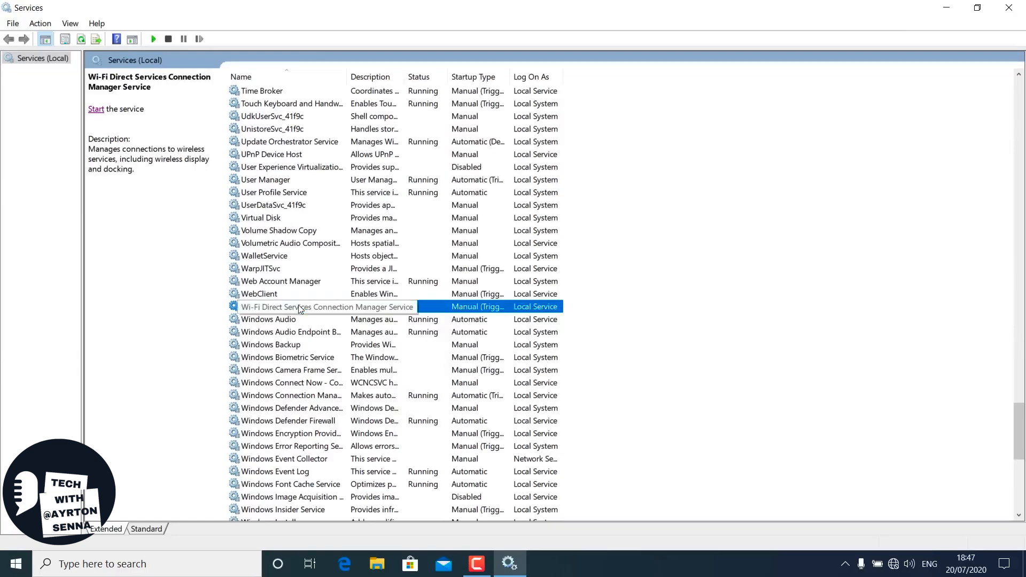
click(96, 109)
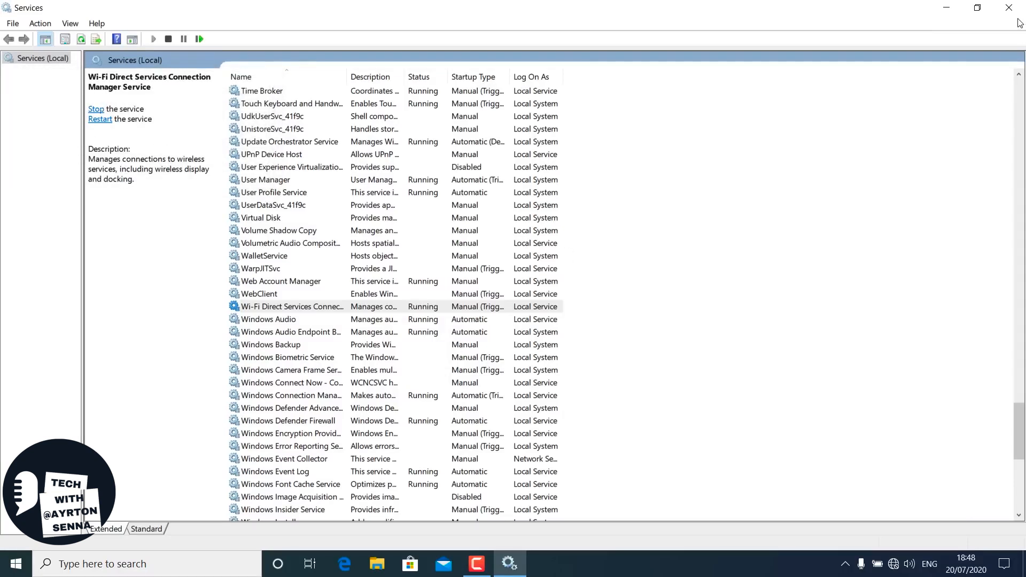
click(1009, 7)
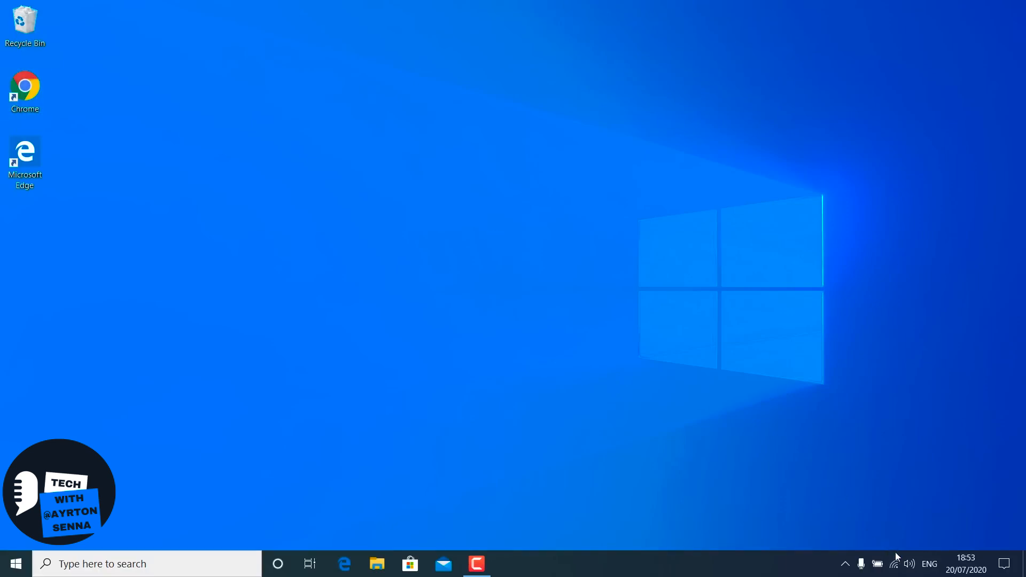
- Look at the available Wi-Fi networks and the connected network's Forget option, and close the network list without choosing it
click(894, 562)
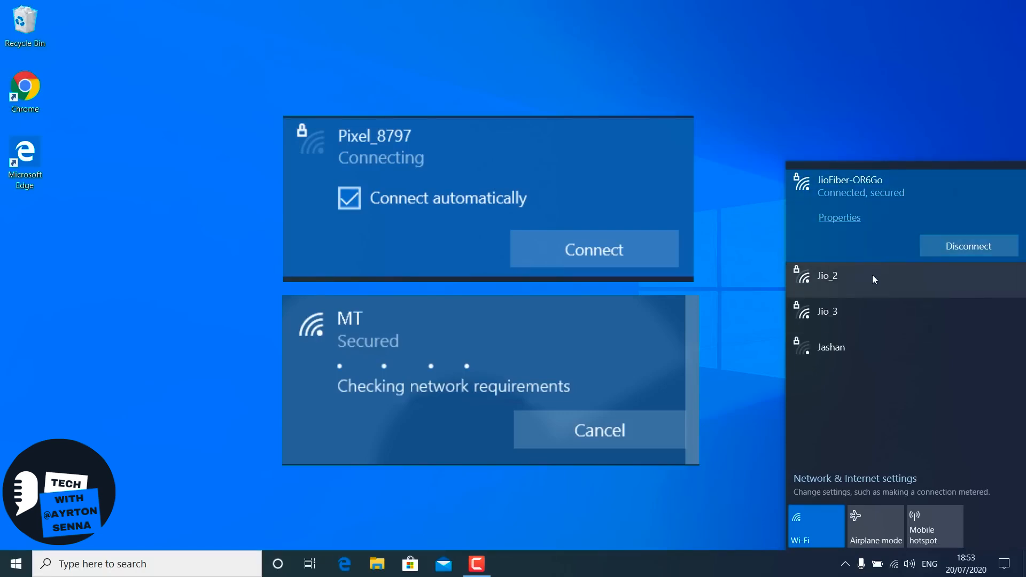
right_click(942, 198)
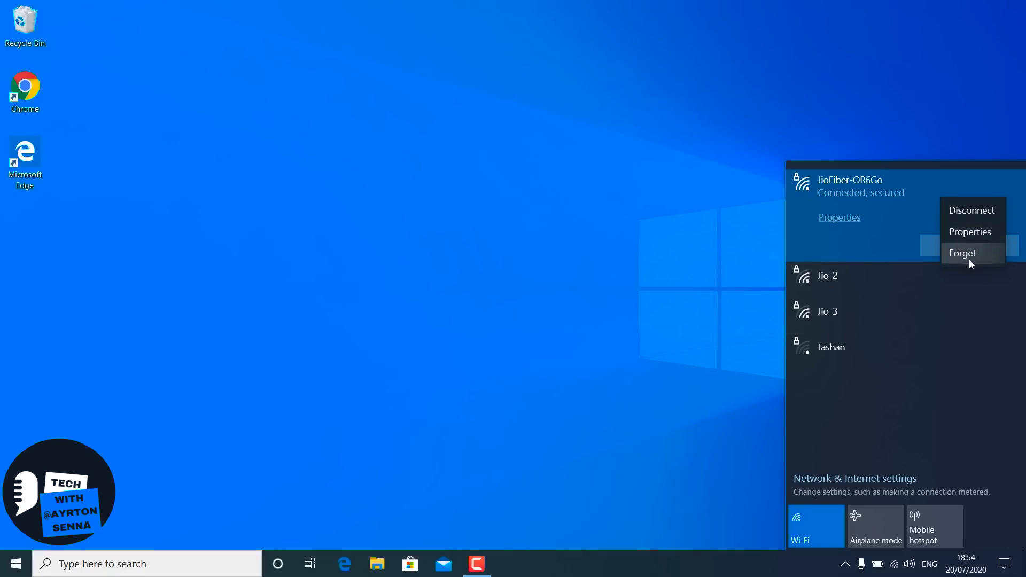
click(611, 303)
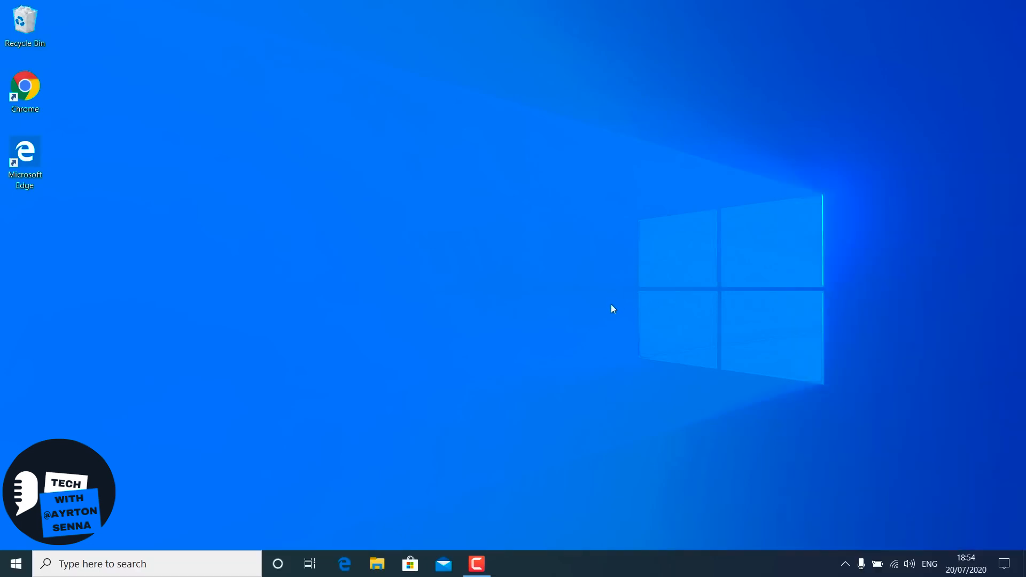